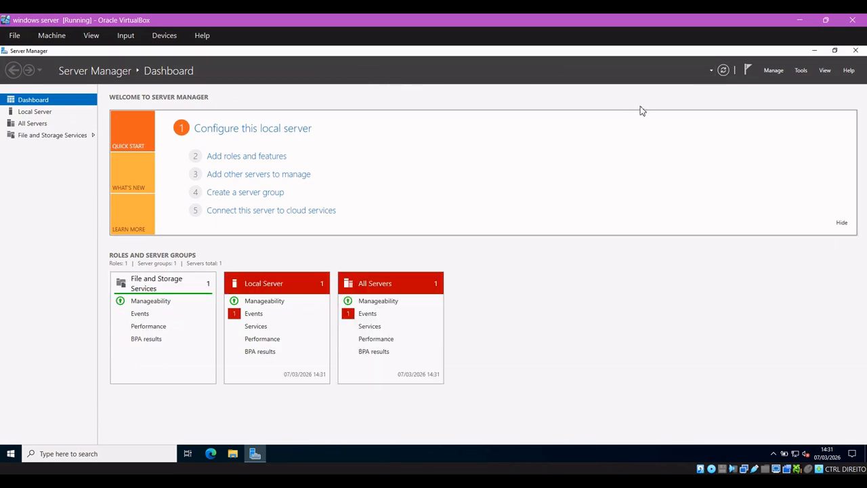
# Step: Start adding roles and features with a role-based or feature-based installation on the windows_lab server from the server pool
pyautogui.click(773, 70)
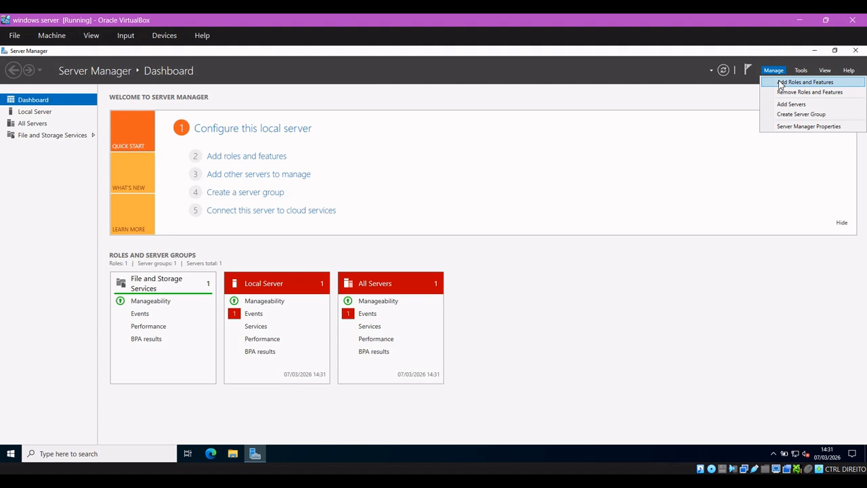
pyautogui.click(780, 84)
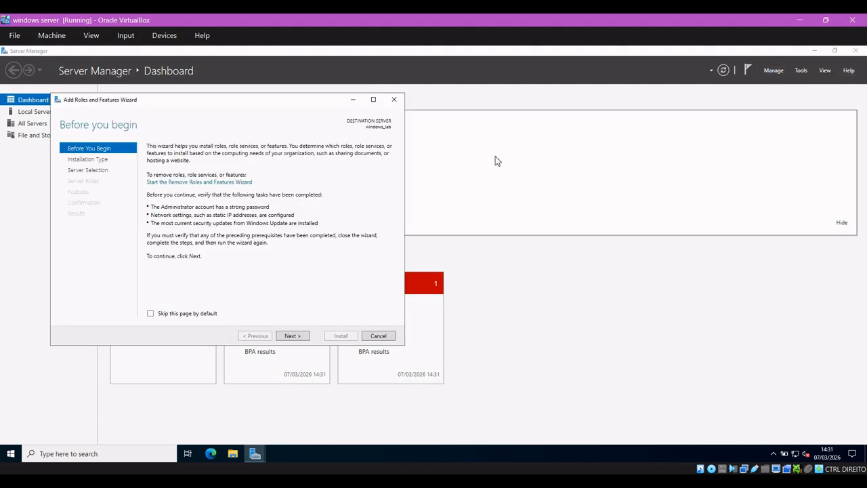
pyautogui.click(296, 335)
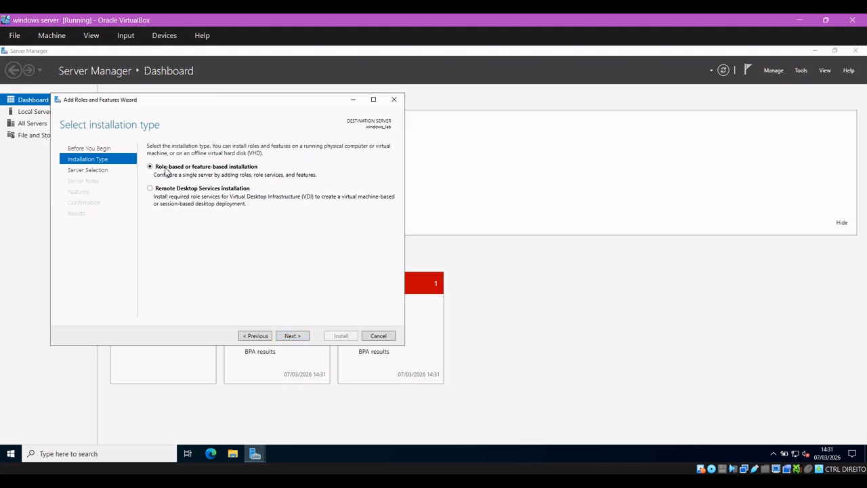
pyautogui.click(291, 336)
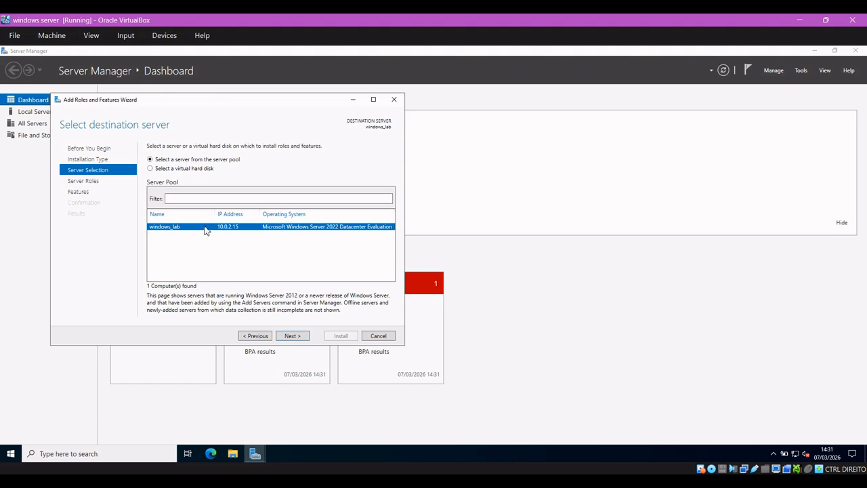
pyautogui.click(291, 336)
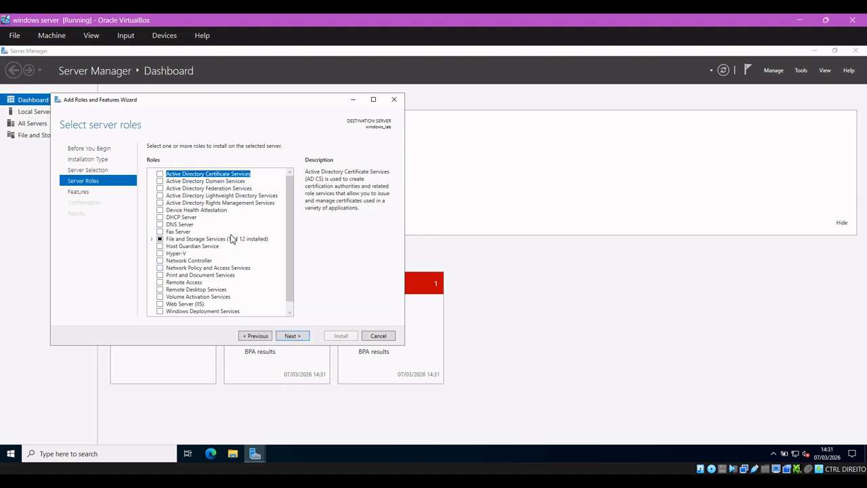
# Step: Select the DHCP Server role with its management tools and continue past the static IP validation warning
pyautogui.click(161, 218)
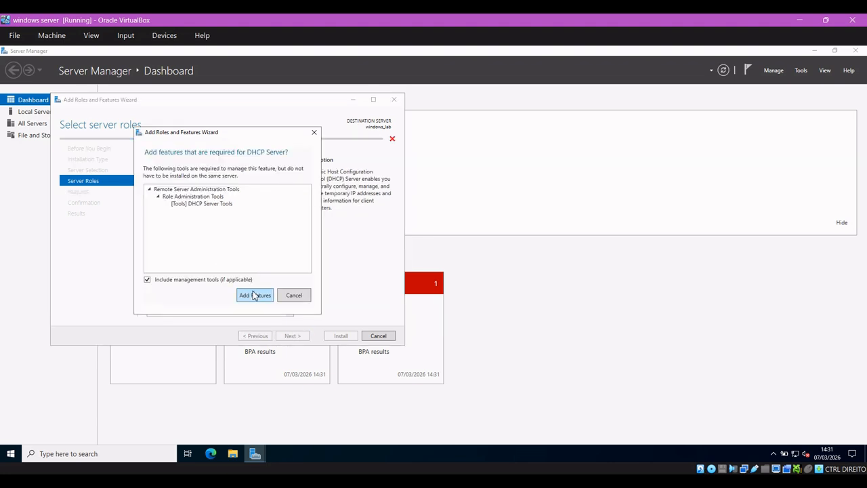
pyautogui.click(254, 296)
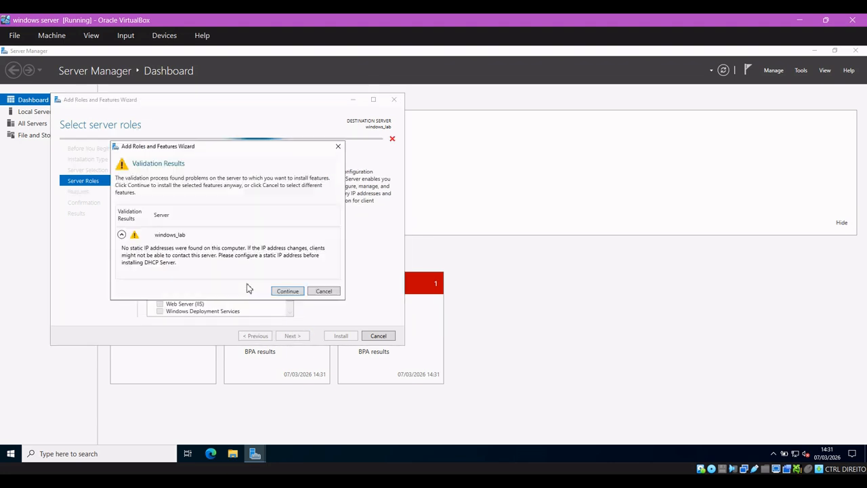
pyautogui.click(286, 291)
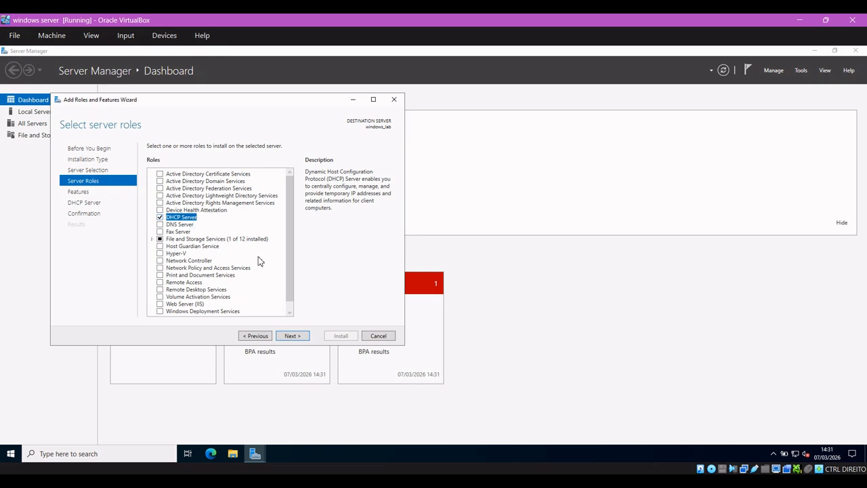
# Step: Keep the default features, install the DHCP Server role, and close the wizard once installation ends
pyautogui.click(291, 336)
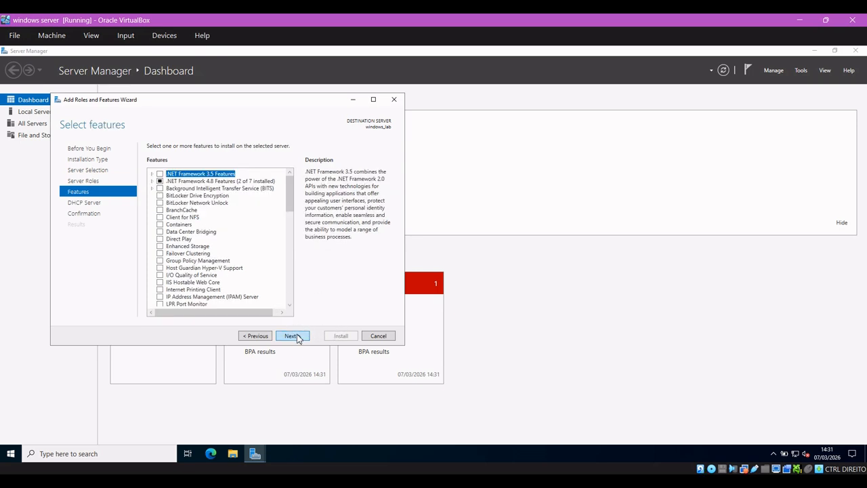
pyautogui.click(291, 336)
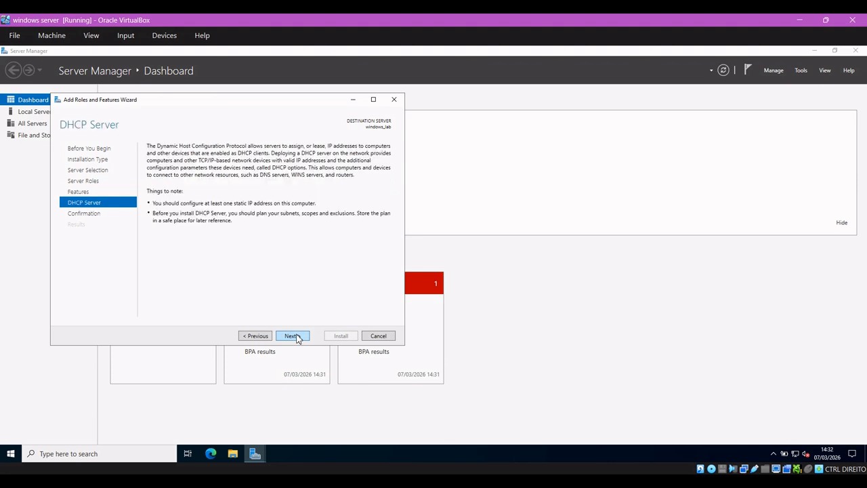
pyautogui.click(296, 337)
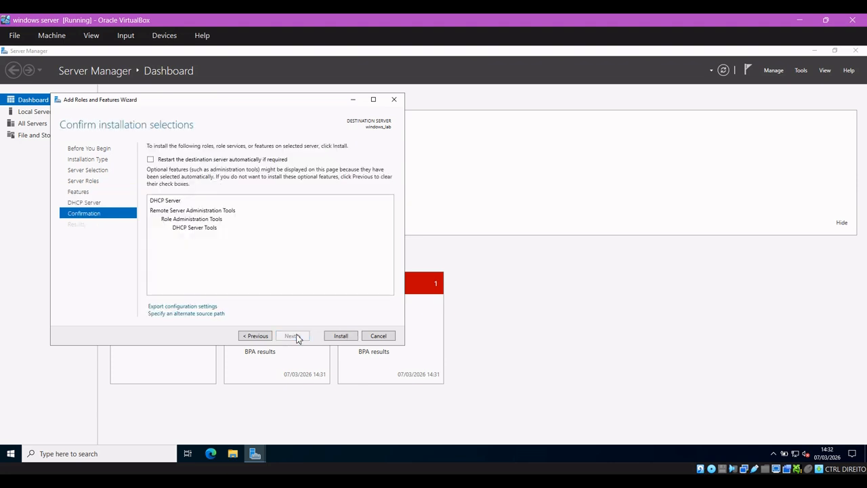
pyautogui.click(333, 338)
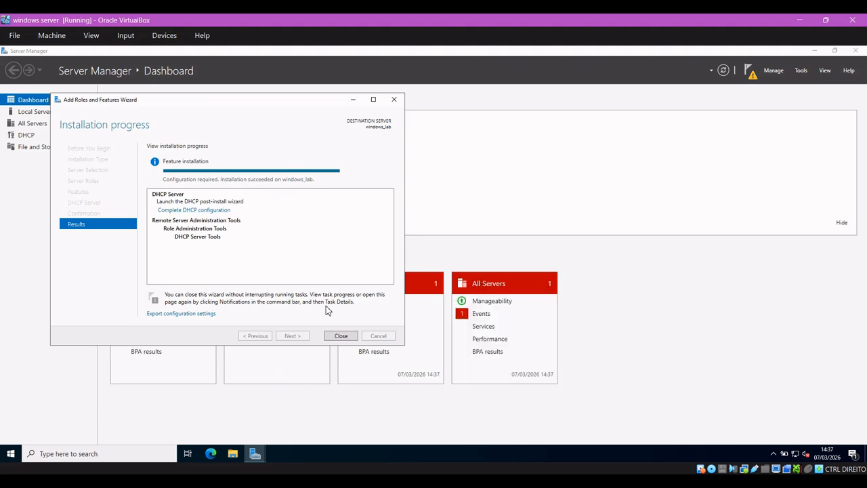
pyautogui.click(338, 336)
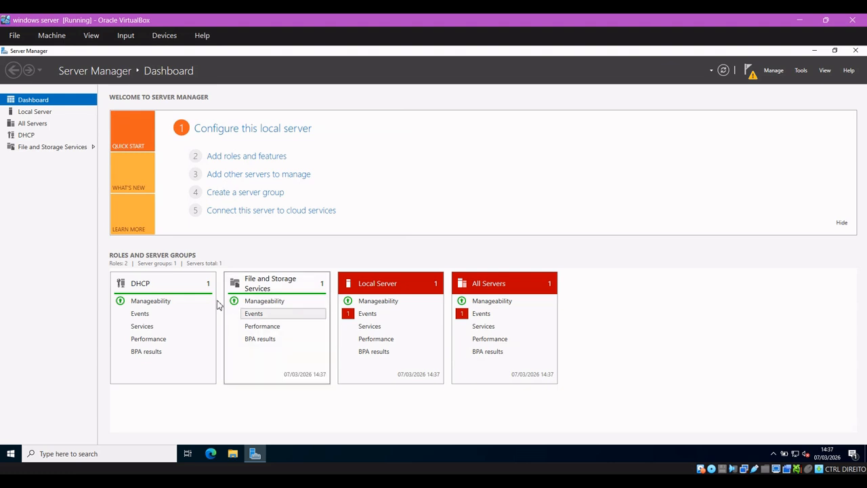
# Step: Launch the DHCP console and complete the DHCP post-install configuration, committing the DHCP Administrators and DHCP Users security groups
pyautogui.click(147, 450)
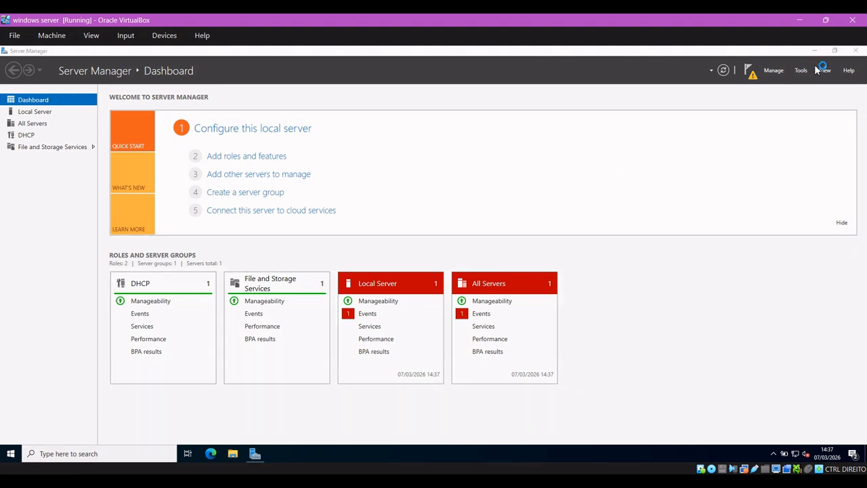
pyautogui.click(751, 74)
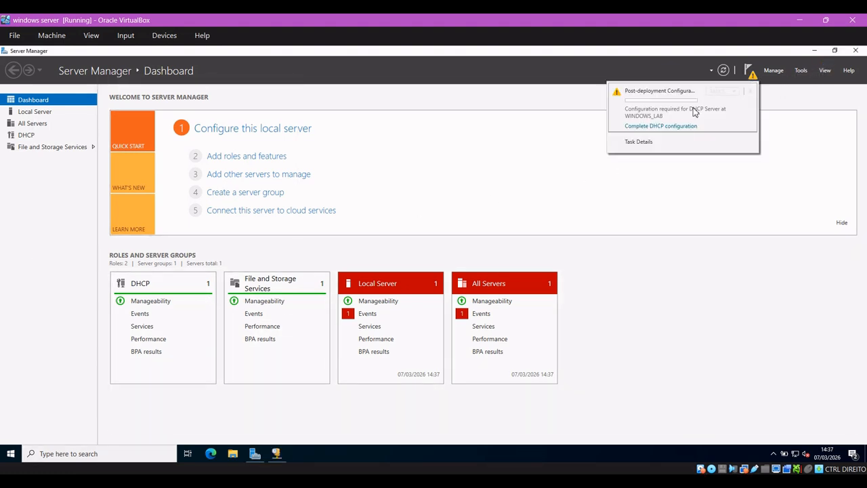
pyautogui.click(664, 132)
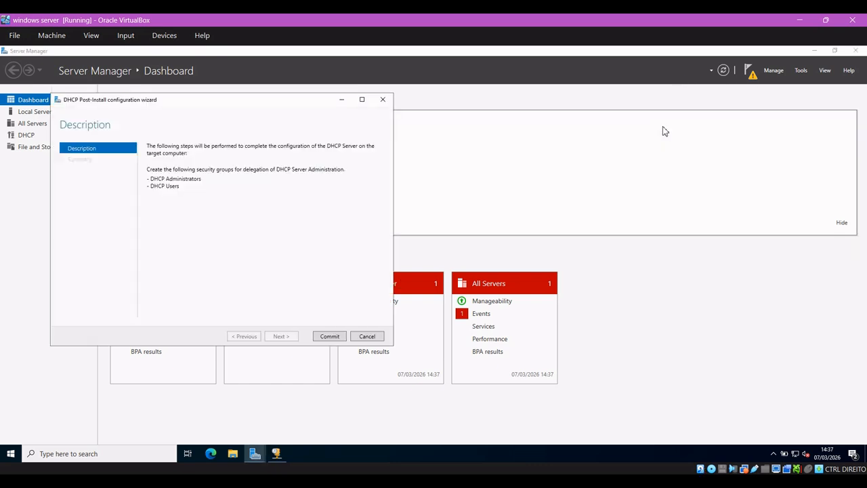
pyautogui.click(332, 337)
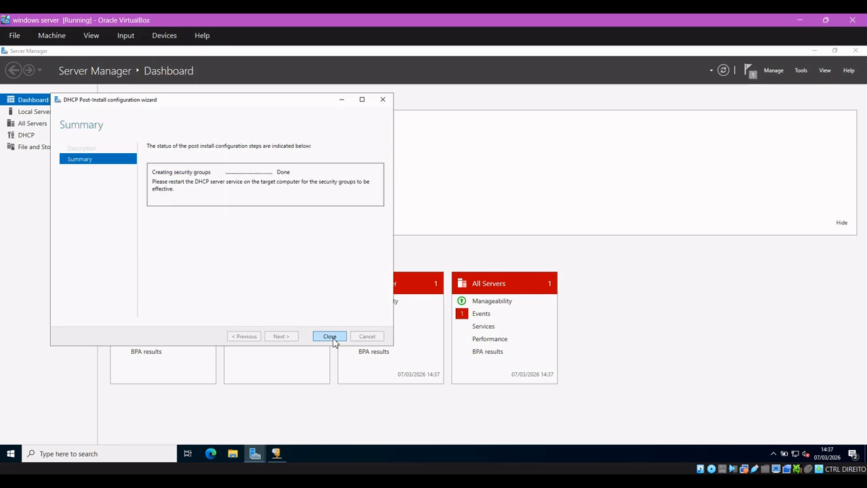
pyautogui.click(330, 337)
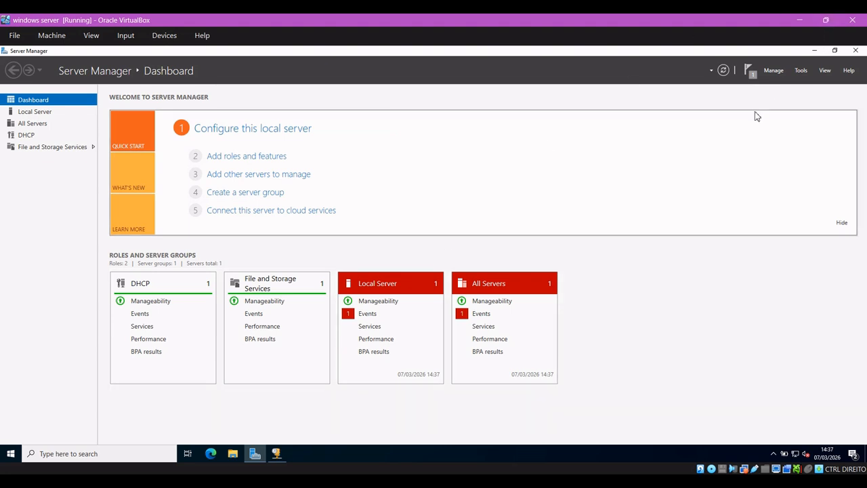
# Step: Close Server Manager and the DHCP console, and restart the server with the reason Operating System: Reconfiguration (Planned)
pyautogui.click(855, 50)
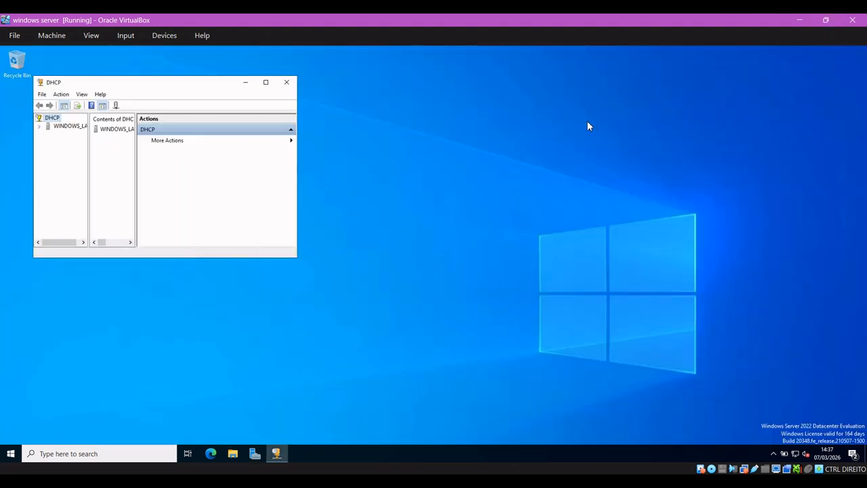
pyautogui.click(286, 82)
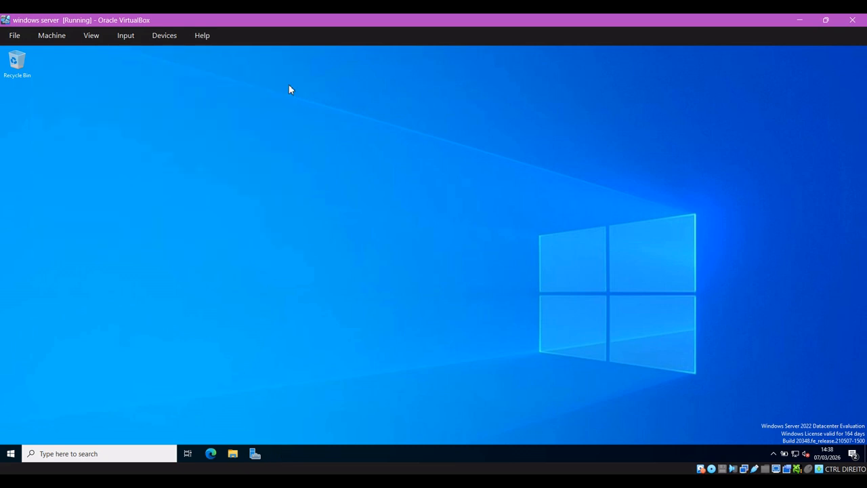
pyautogui.click(12, 454)
pyautogui.click(11, 434)
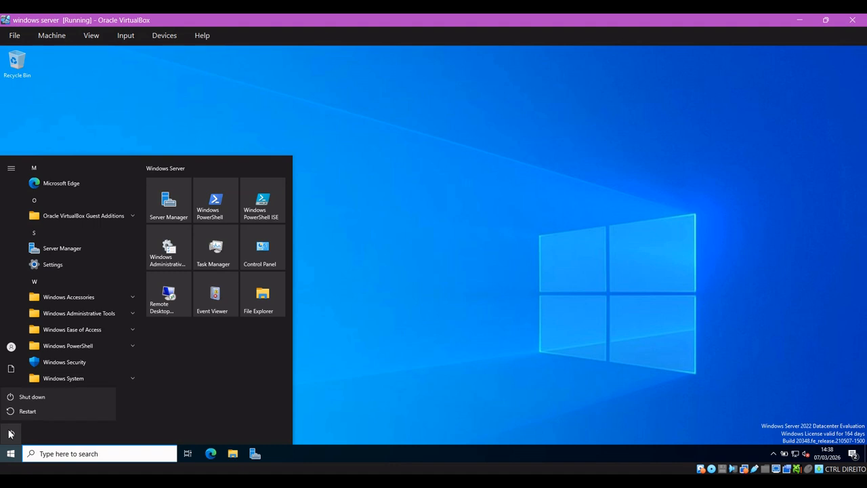
pyautogui.click(36, 411)
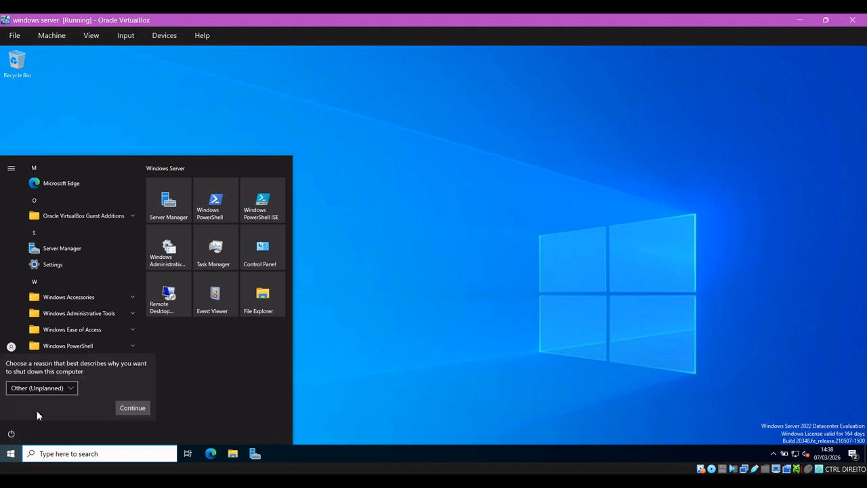
pyautogui.click(52, 386)
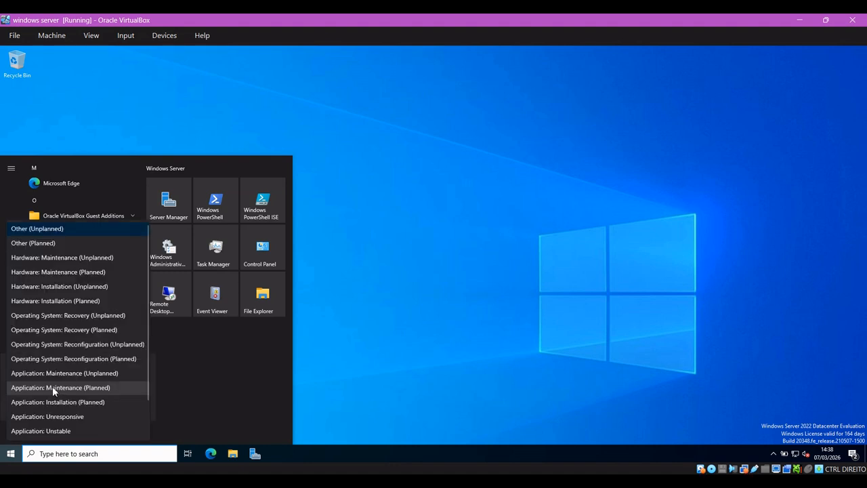
pyautogui.click(80, 357)
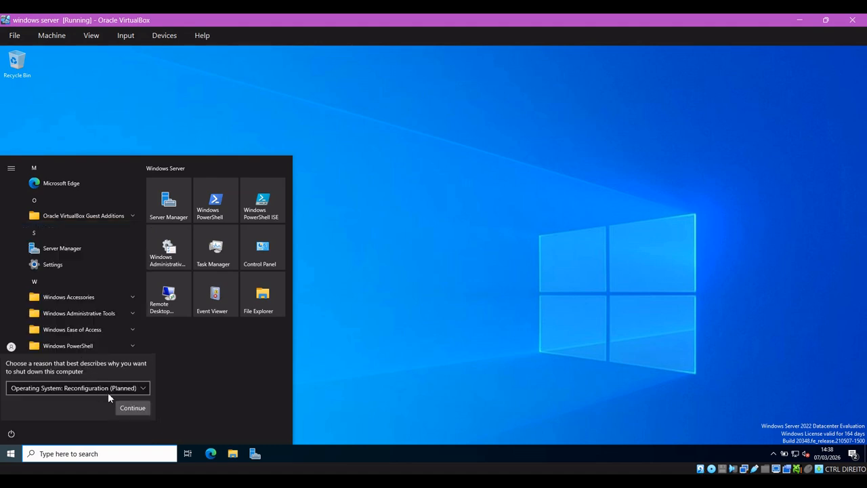
pyautogui.click(132, 408)
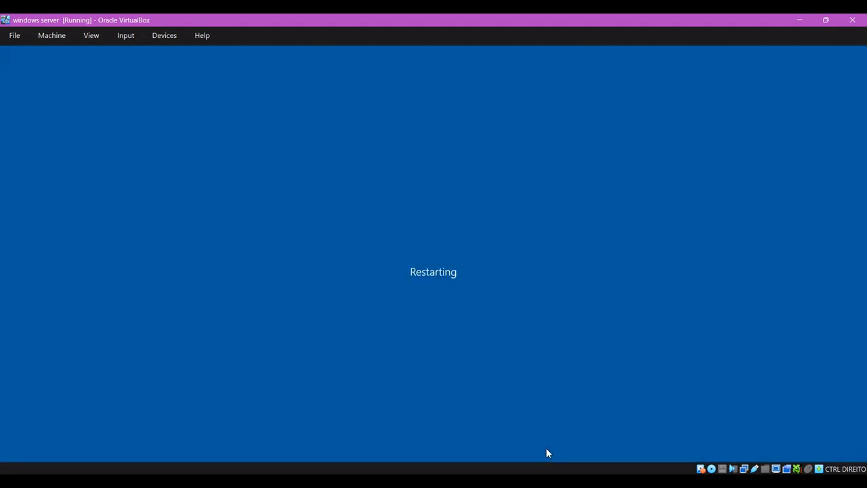
# Step: Switch to Oracle VirtualBox Manager and check the network attachment options of the running windows server machine
pyautogui.click(525, 484)
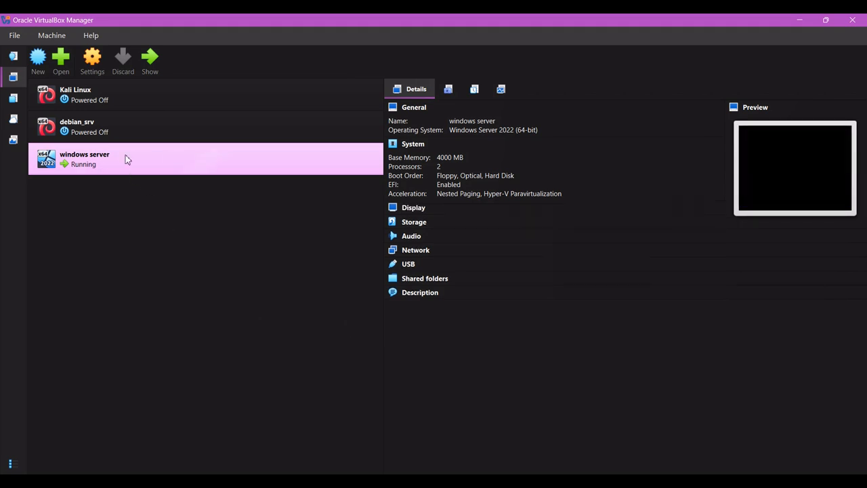
pyautogui.click(92, 58)
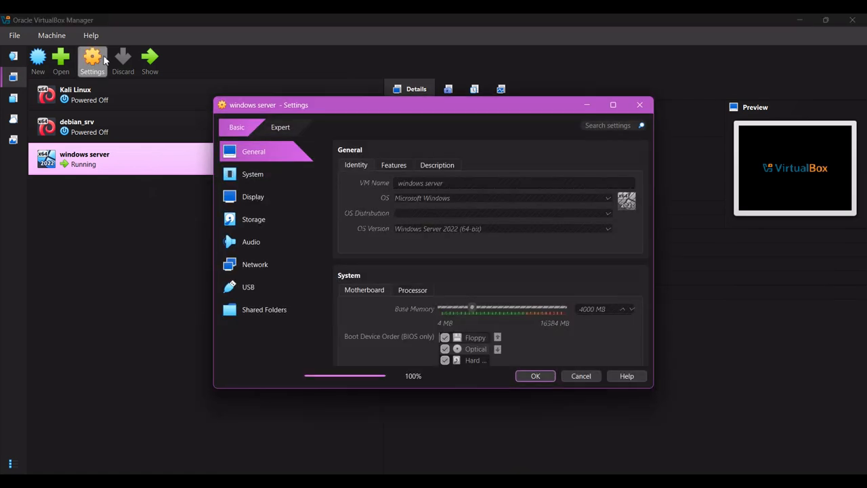
pyautogui.click(269, 268)
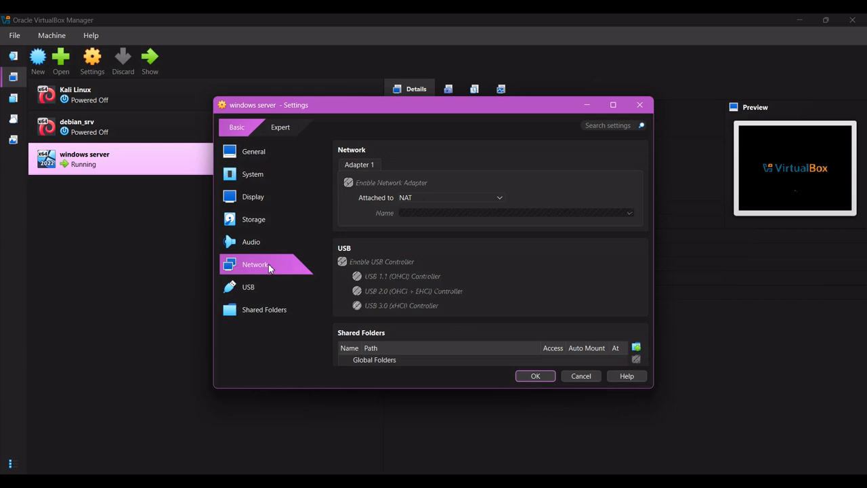
pyautogui.click(432, 201)
pyautogui.click(431, 203)
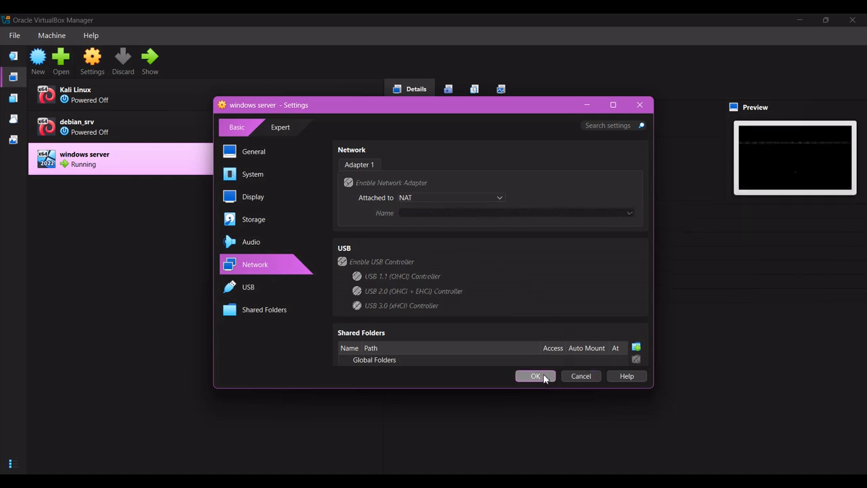
pyautogui.click(535, 375)
# Step: Close the running windows server virtual machine by powering it off
pyautogui.moveTo(577, 468)
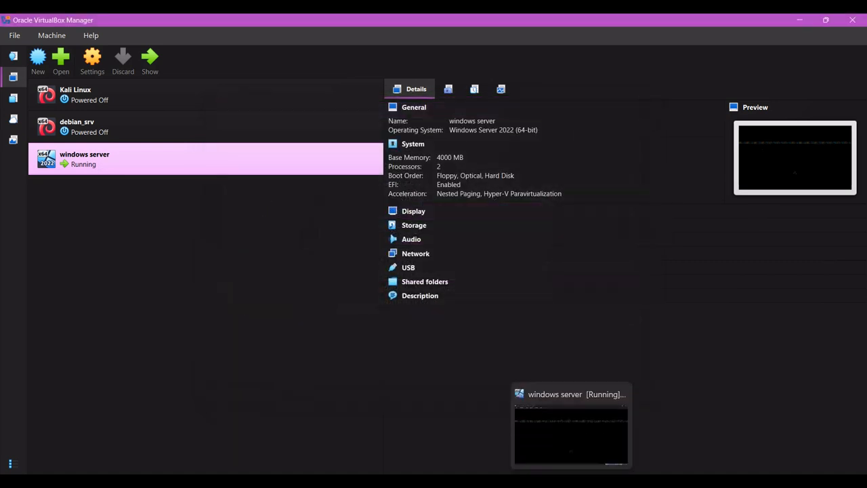
pyautogui.click(621, 392)
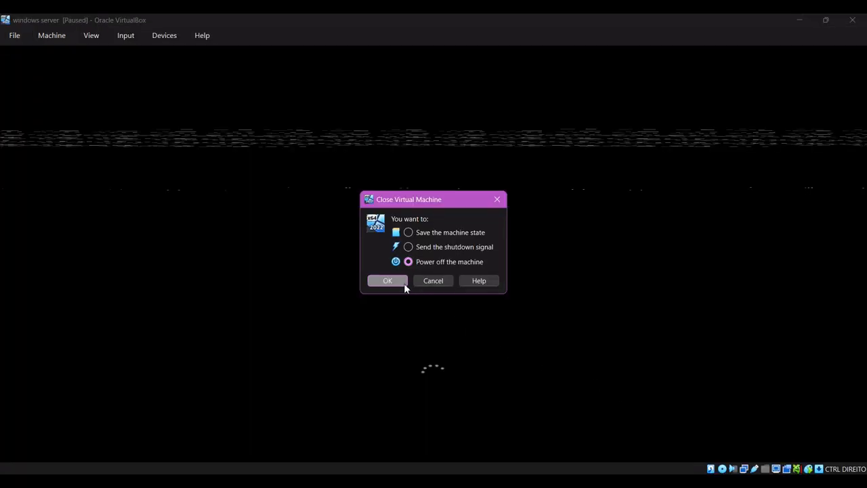
pyautogui.click(382, 282)
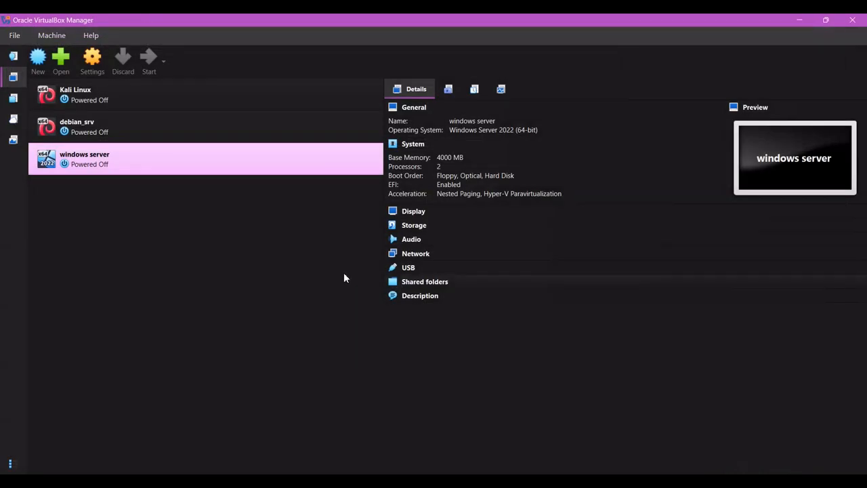
# Step: In the windows server machine's expert network settings, attach Adapter 1 to Internal Network
pyautogui.click(93, 60)
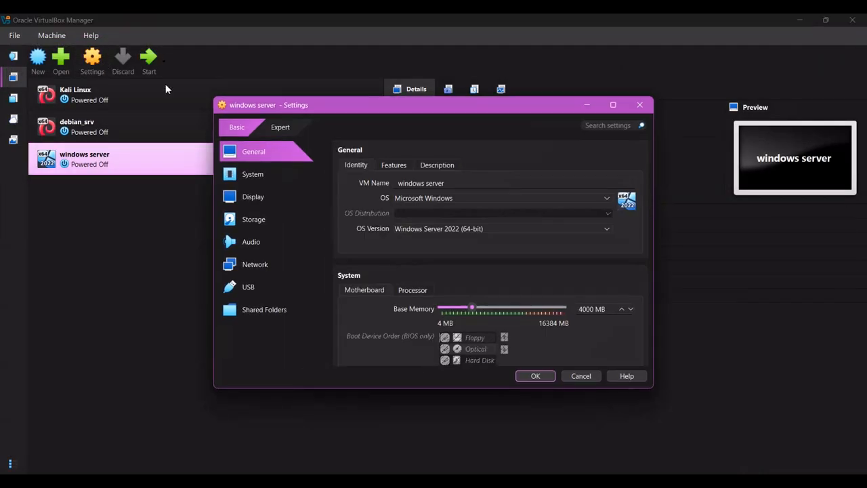
pyautogui.click(269, 269)
pyautogui.click(441, 199)
pyautogui.click(441, 199)
pyautogui.click(281, 127)
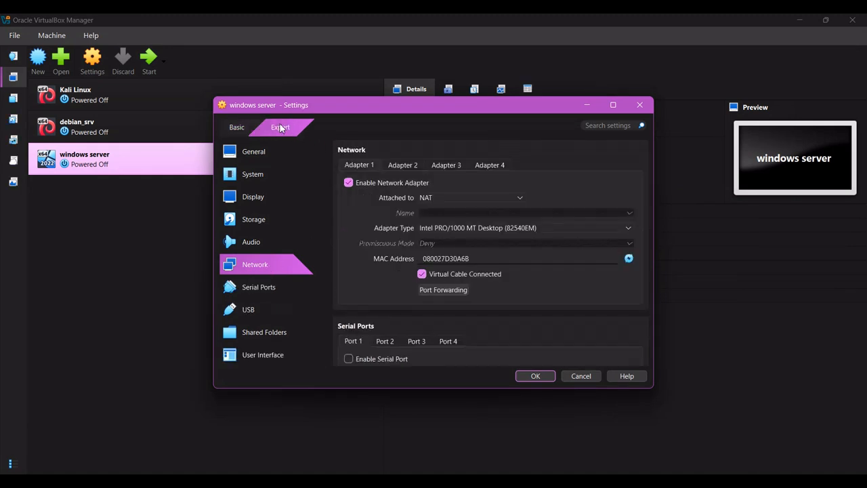
pyautogui.click(464, 199)
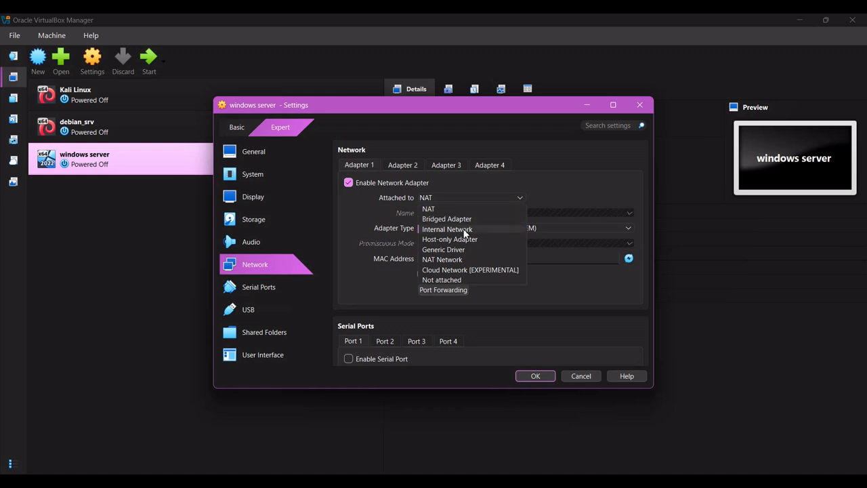
pyautogui.click(465, 230)
# Step: Name the internal network of Adapter 1 lab_net and save the windows server machine's settings
pyautogui.click(469, 213)
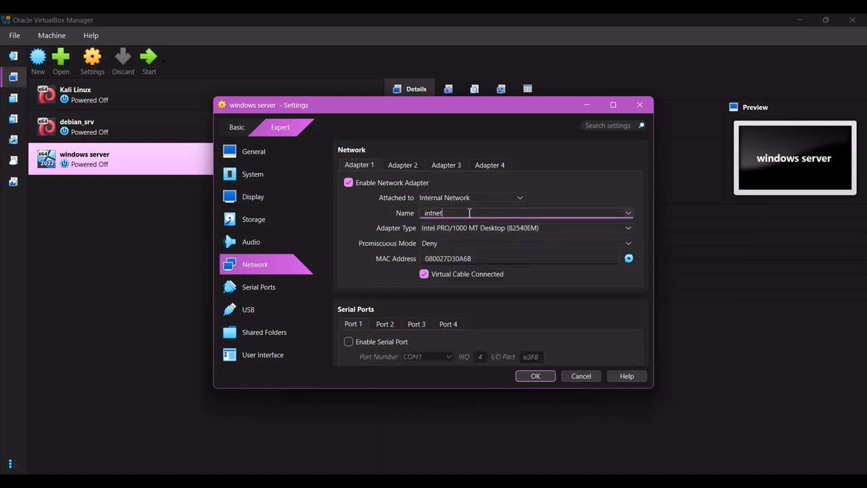
pyautogui.press('BackSpace')
pyautogui.press('BackSpace')
pyautogui.press('BackSpace')
pyautogui.press('BackSpace')
pyautogui.press('BackSpace')
pyautogui.write('la')
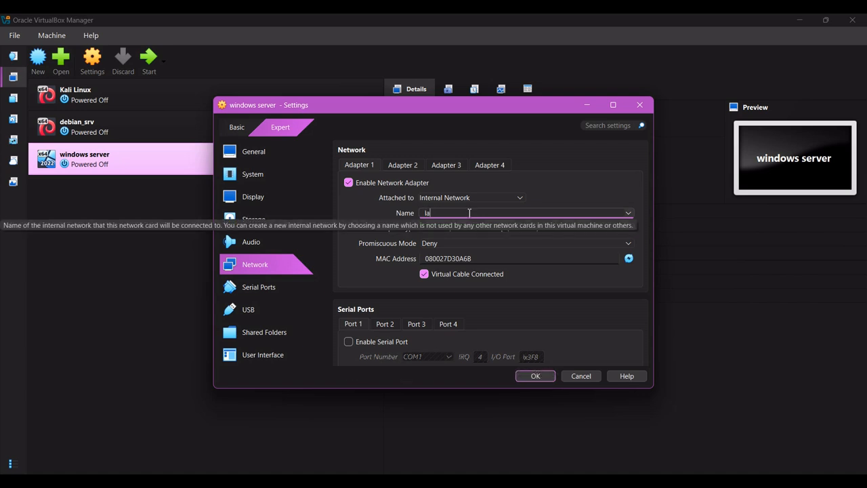
pyautogui.write('b_net')
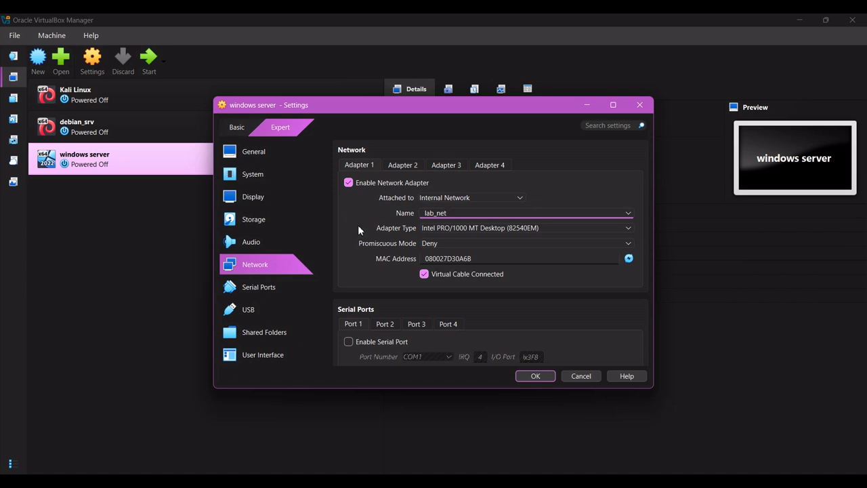
pyautogui.click(535, 376)
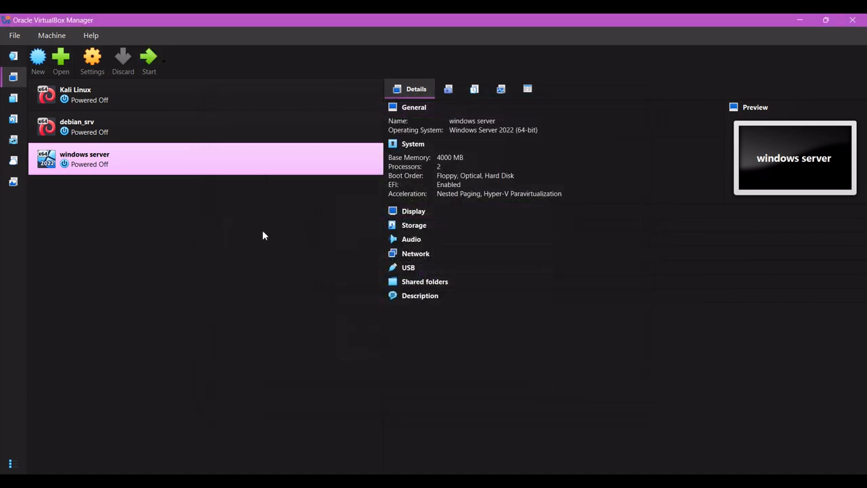
# Step: Attach Adapter 1 of the Kali Linux machine to the existing internal network lab_net and save its settings
pyautogui.click(137, 95)
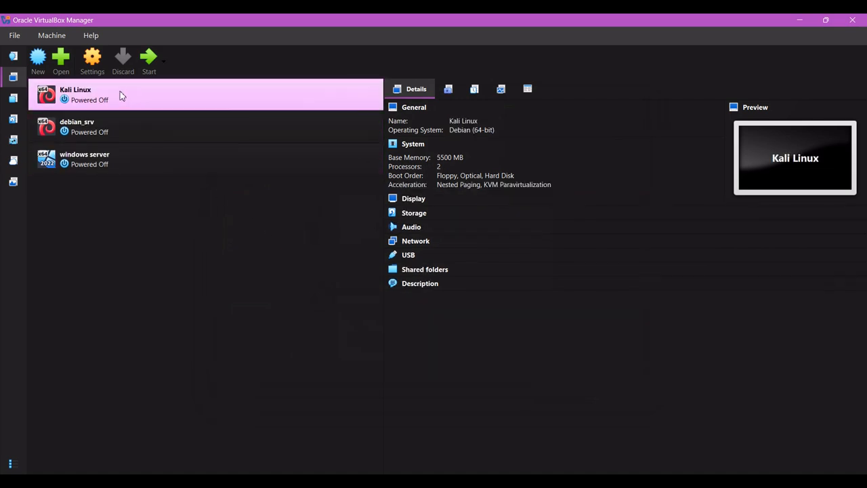
pyautogui.click(90, 59)
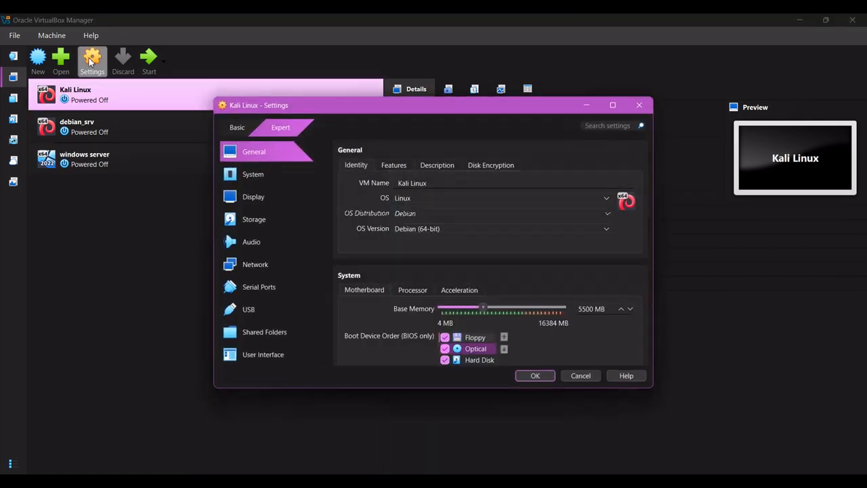
pyautogui.click(275, 265)
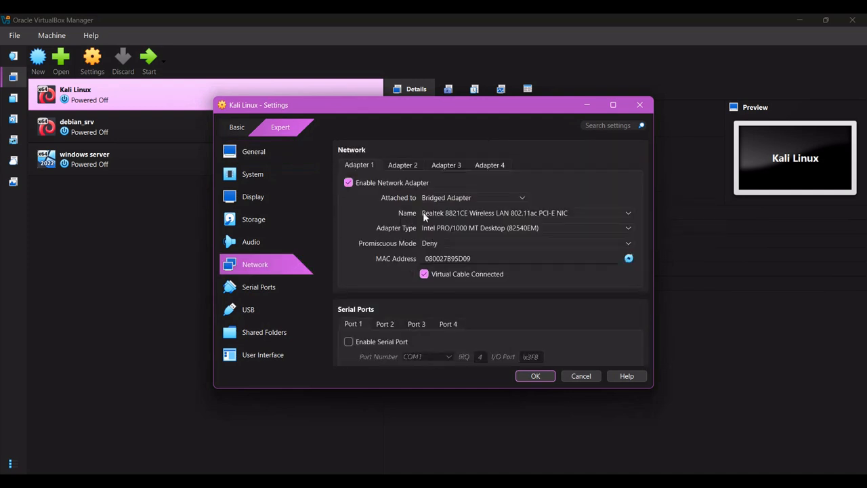
pyautogui.click(448, 198)
pyautogui.click(449, 229)
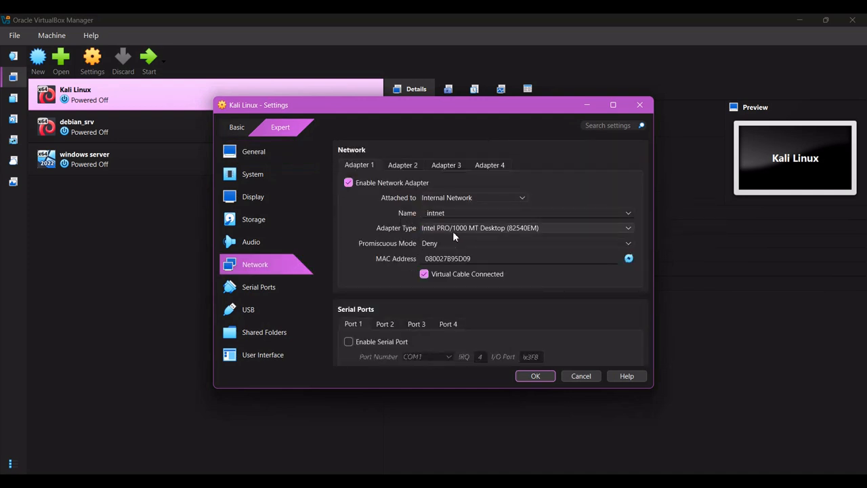
pyautogui.click(462, 214)
pyautogui.click(629, 213)
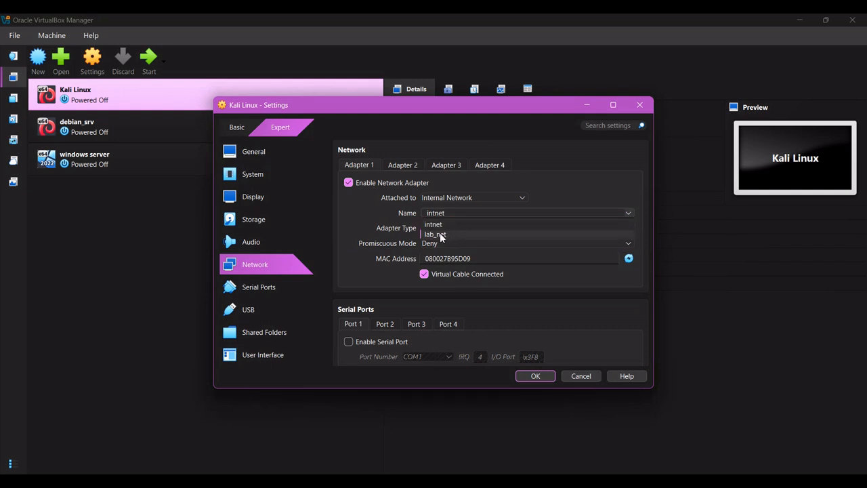
pyautogui.click(441, 234)
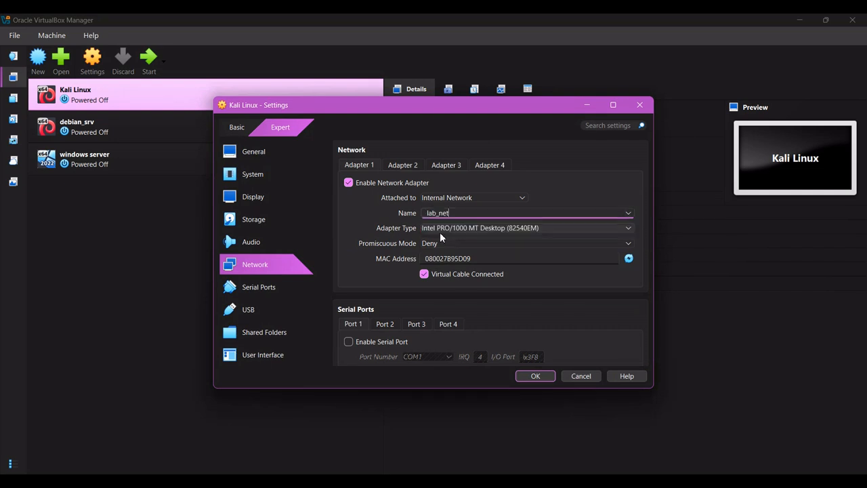
pyautogui.click(541, 377)
# Step: Start the windows server virtual machine and toggle full-screen mode until its desktop fills the regular window
pyautogui.click(219, 173)
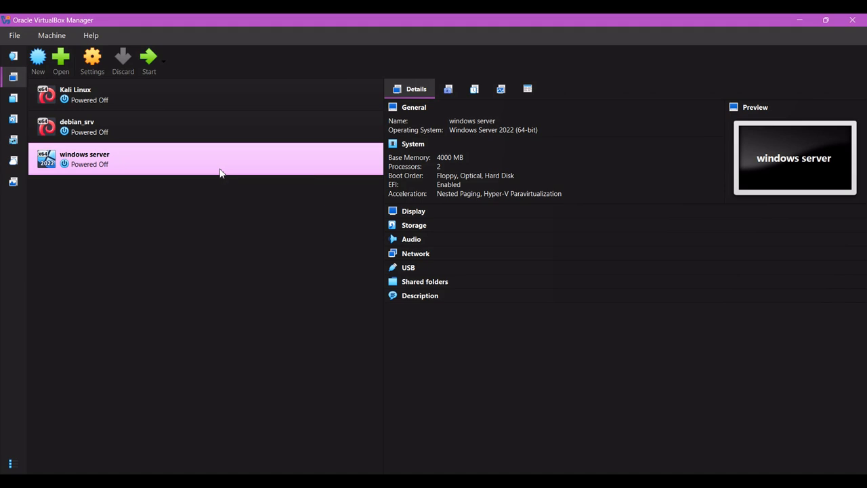
pyautogui.click(155, 59)
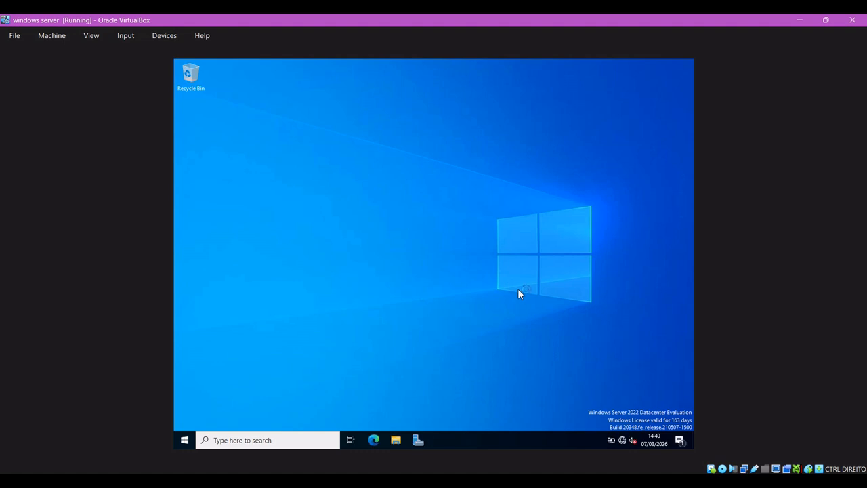
pyautogui.press('Control_R+f')
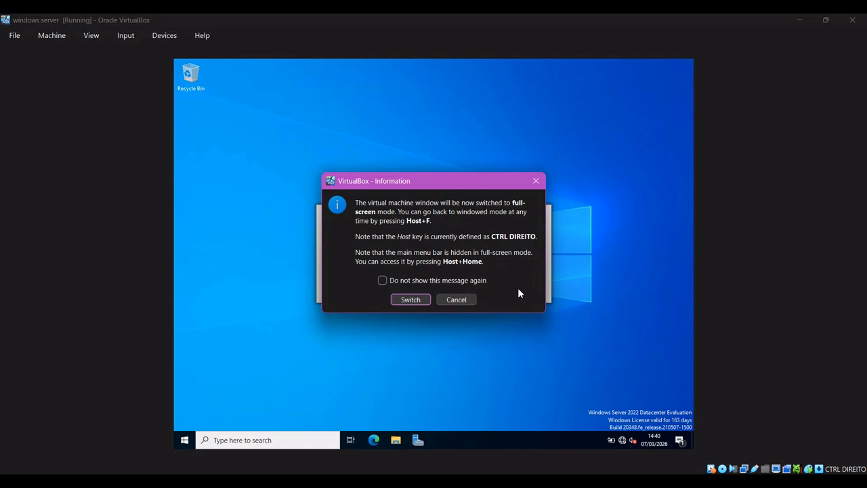
pyautogui.click(408, 300)
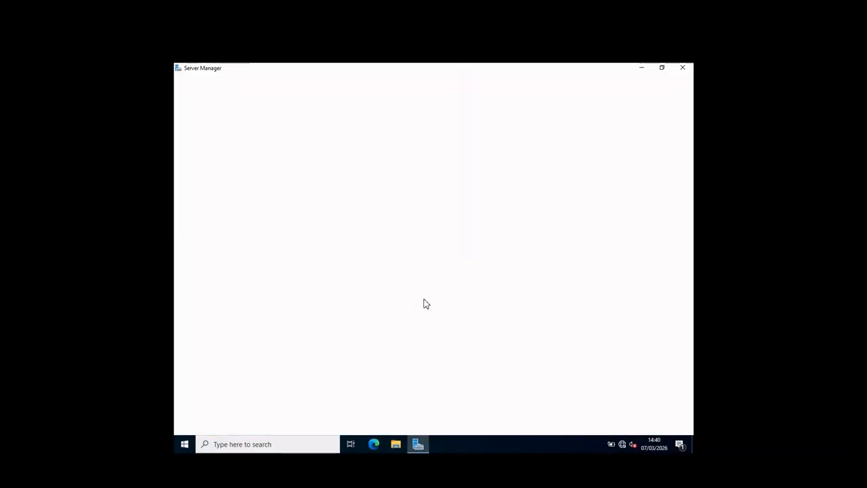
pyautogui.press('Control_R+f')
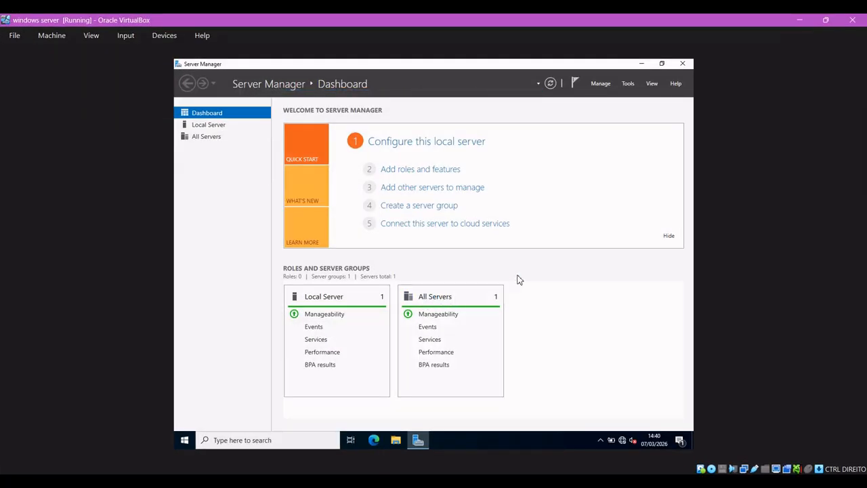
pyautogui.press('Control_R+f')
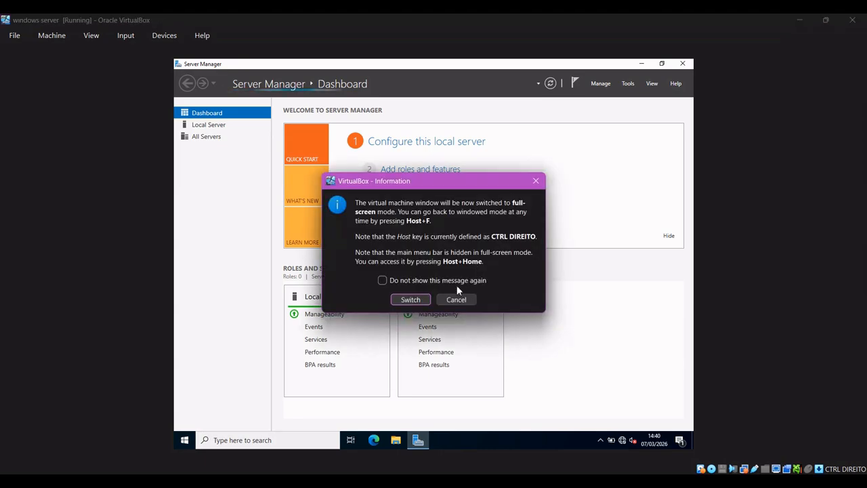
pyautogui.click(413, 303)
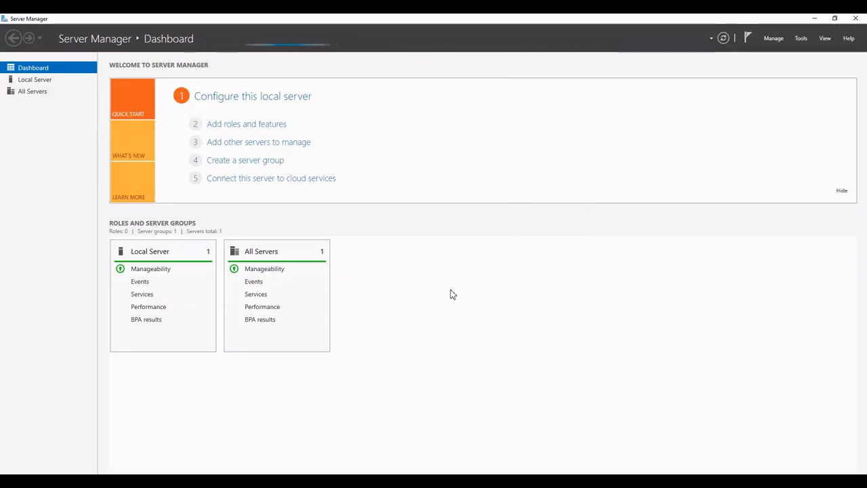
pyautogui.press('Control_R+f')
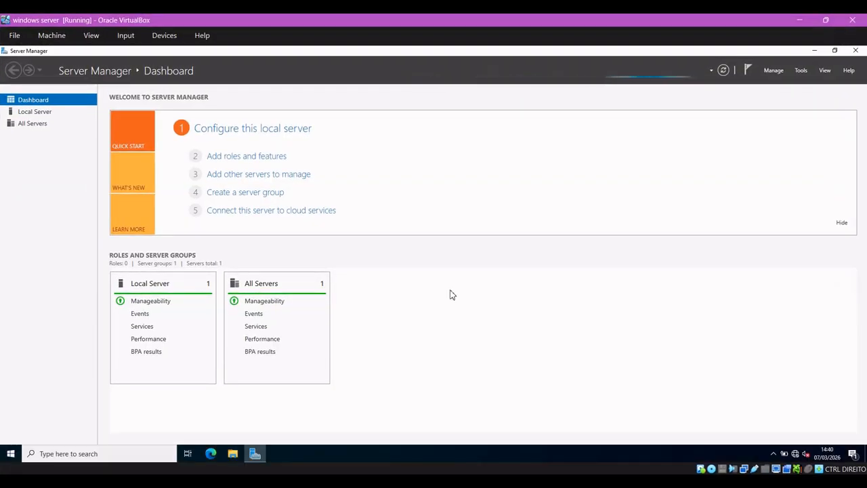
# Step: Close Server Manager and open the network adapter list from Control Panel's Network and Sharing Center
pyautogui.click(856, 51)
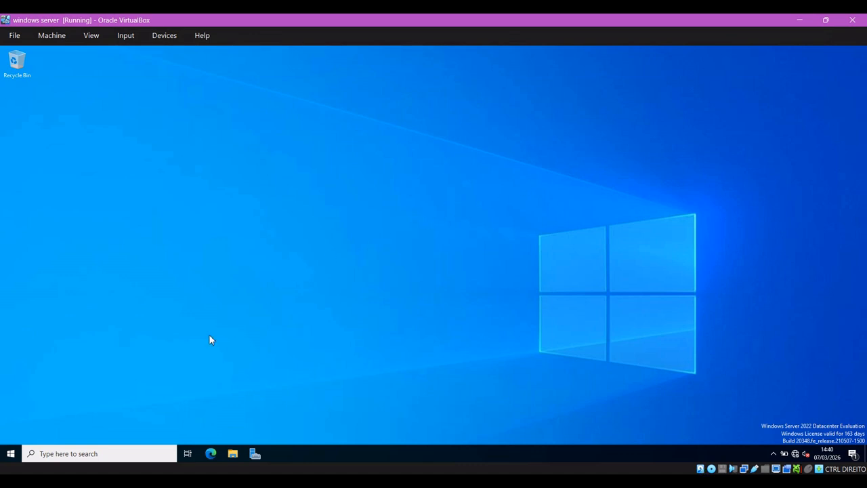
pyautogui.click(133, 453)
pyautogui.write('contr')
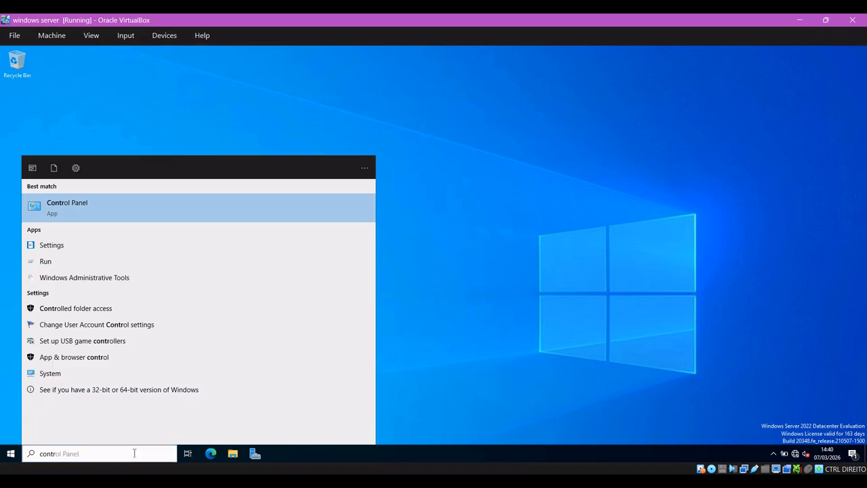
pyautogui.press('Return')
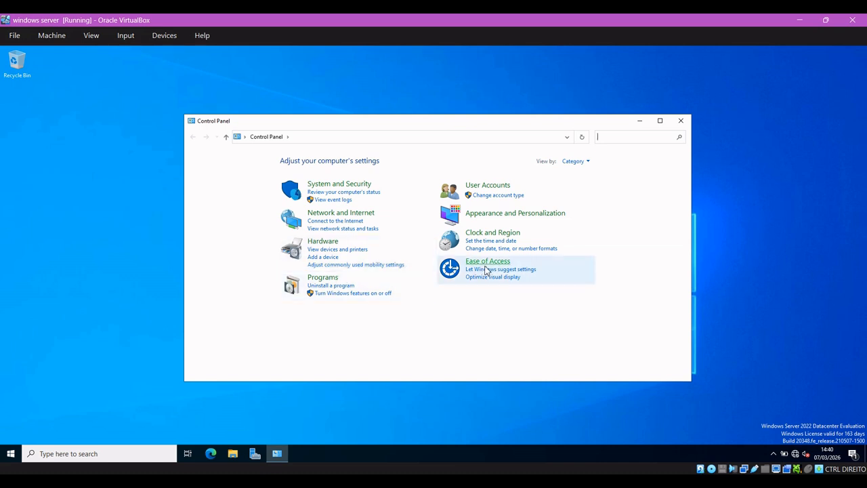
pyautogui.click(362, 217)
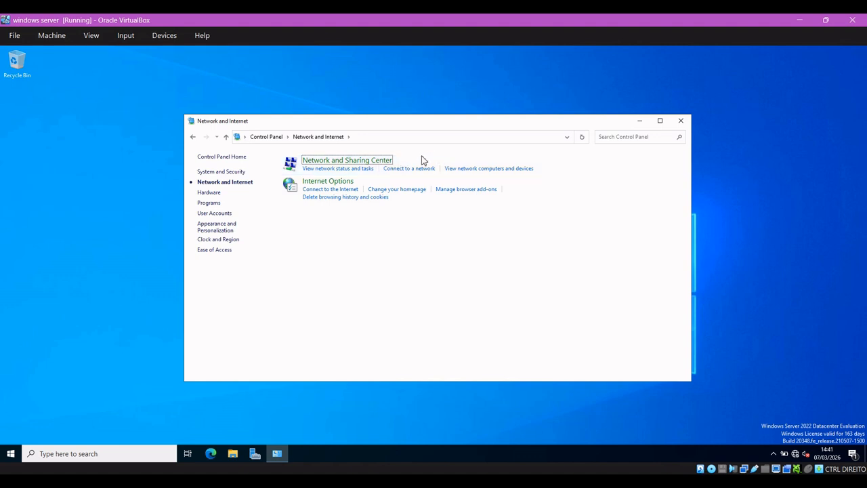
pyautogui.click(366, 160)
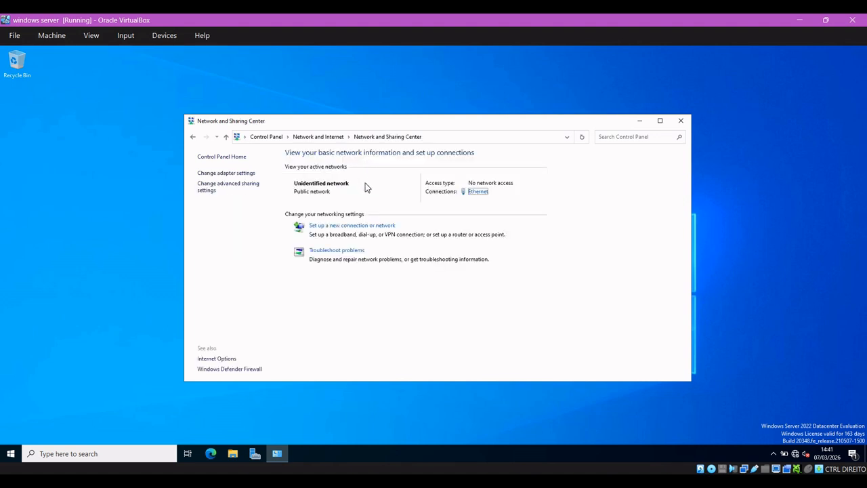
pyautogui.click(242, 174)
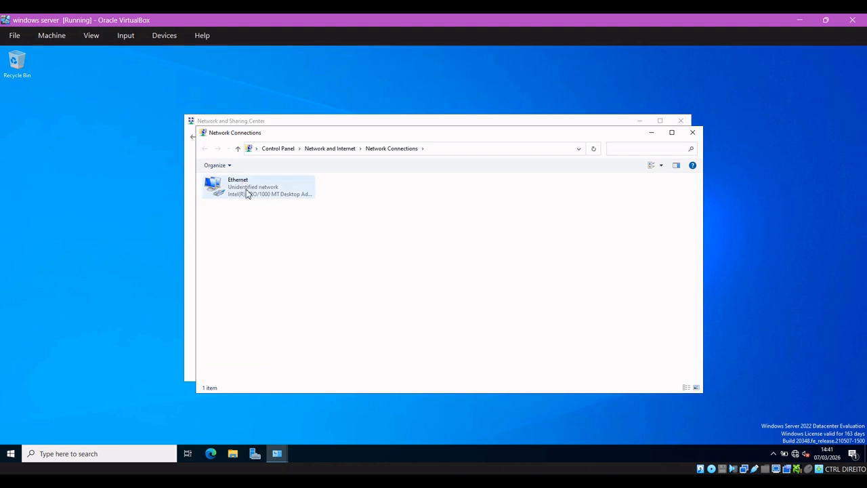
# Step: Open the Internet Protocol Version 4 (TCP/IPv4) properties of the Ethernet adapter
pyautogui.rightClick(245, 187)
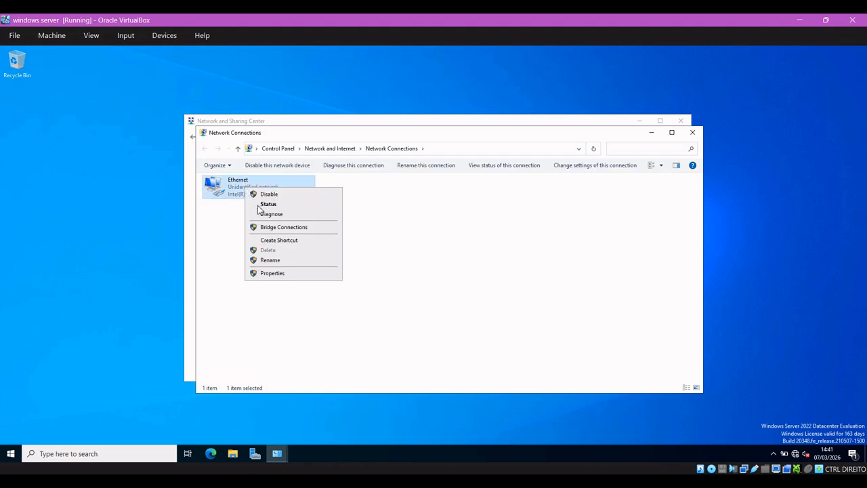
pyautogui.click(282, 273)
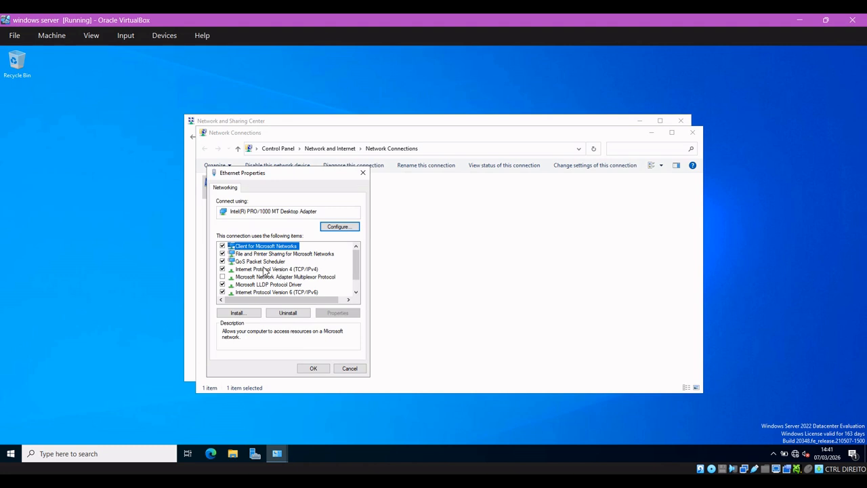
pyautogui.click(266, 269)
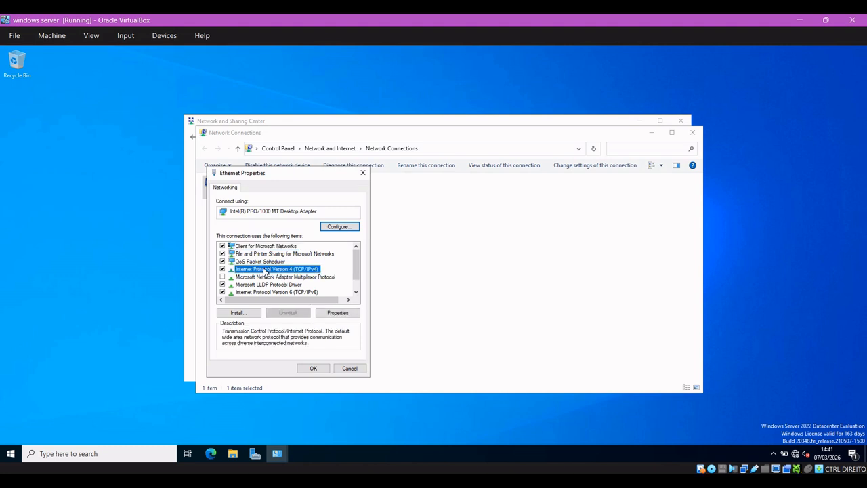
pyautogui.doubleClick(264, 271)
pyautogui.moveTo(295, 210); pyautogui.dragTo(283, 180)
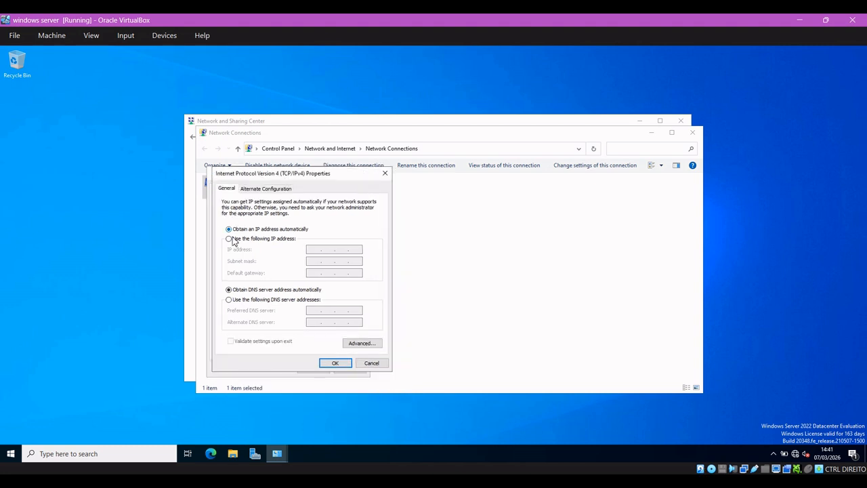
# Step: Assign static IP address 192.168.50.5, subnet mask 255.255.255.0 and preferred DNS server 8.8.8.8, and apply the Ethernet adapter's settings
pyautogui.click(230, 239)
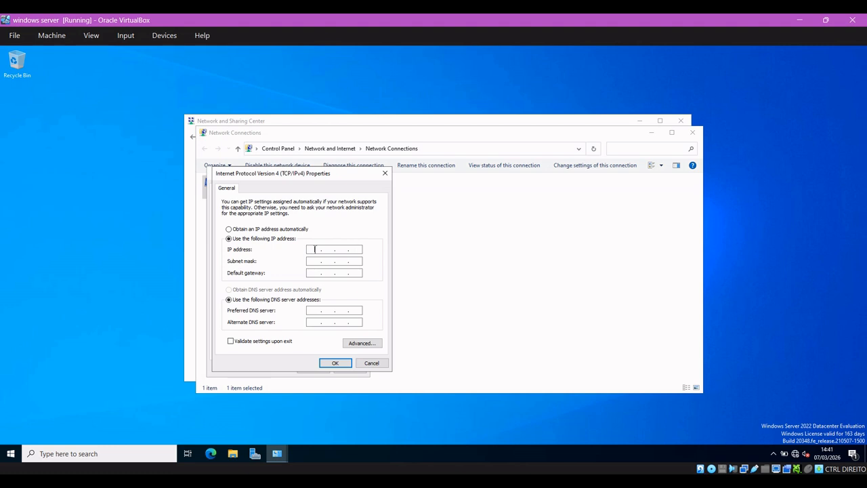
pyautogui.write('192 . 16')
pyautogui.click(314, 262)
pyautogui.click(314, 310)
pyautogui.write('8.8.8')
pyautogui.doubleClick(314, 249)
pyautogui.click(360, 249)
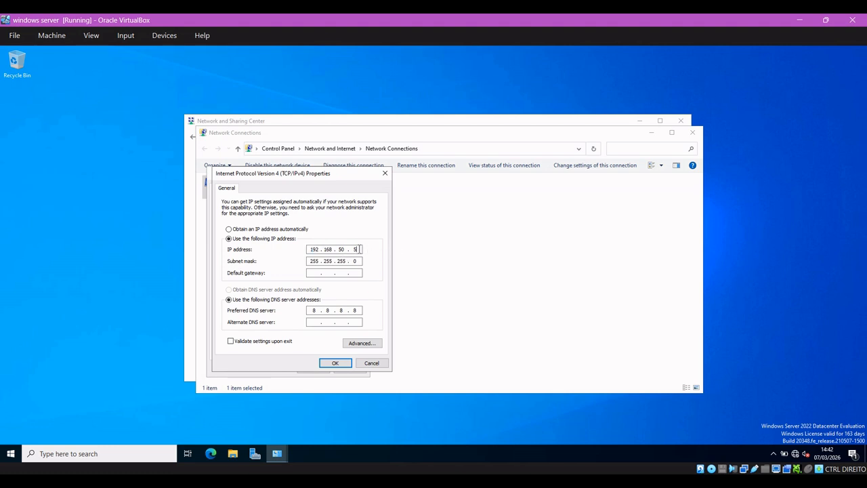
pyautogui.click(330, 363)
pyautogui.click(313, 368)
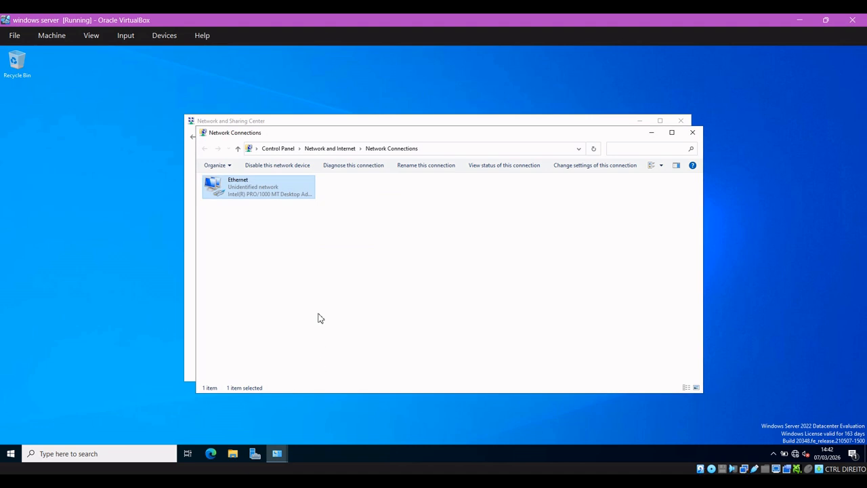
pyautogui.click(357, 249)
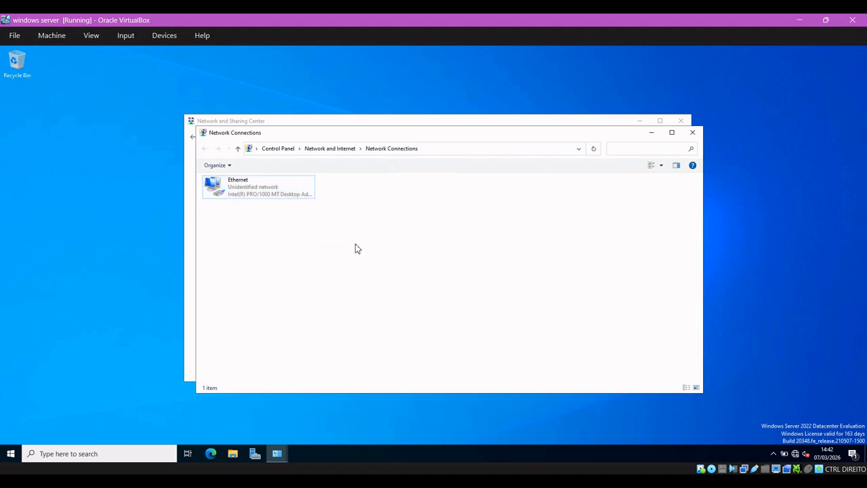
# Step: Close the Network Connections and Network and Sharing Center windows and refresh the desktop
pyautogui.click(698, 137)
pyautogui.click(683, 124)
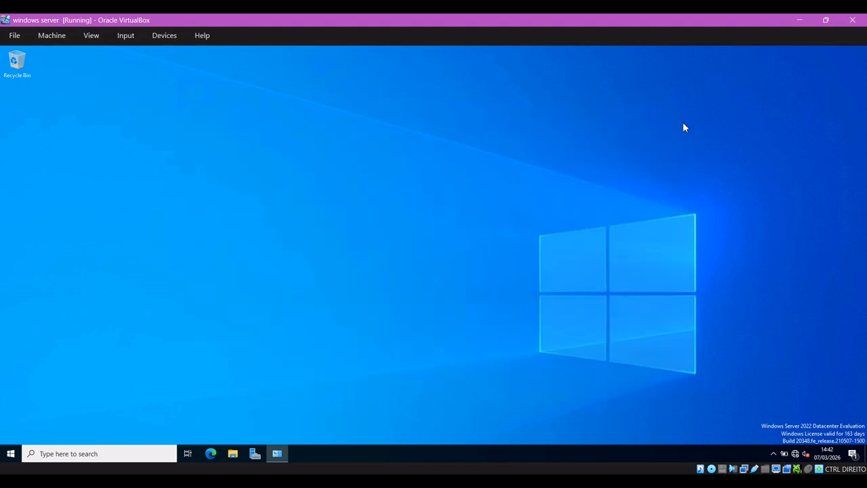
pyautogui.rightClick(452, 167)
pyautogui.click(467, 194)
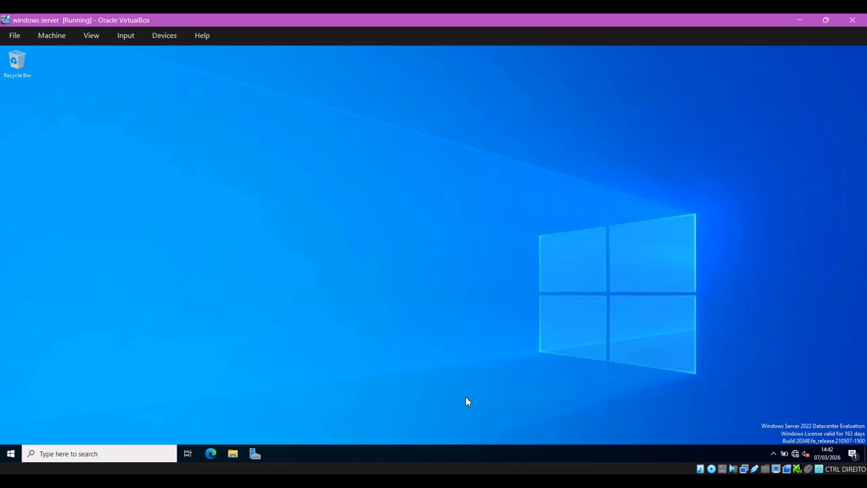
# Step: Open the DHCP management console from a Windows search and maximize its window
pyautogui.click(145, 452)
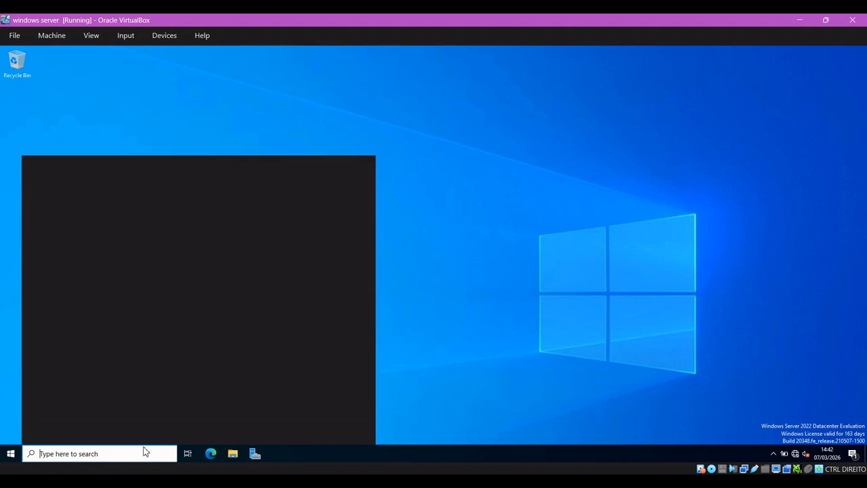
pyautogui.write('dhc')
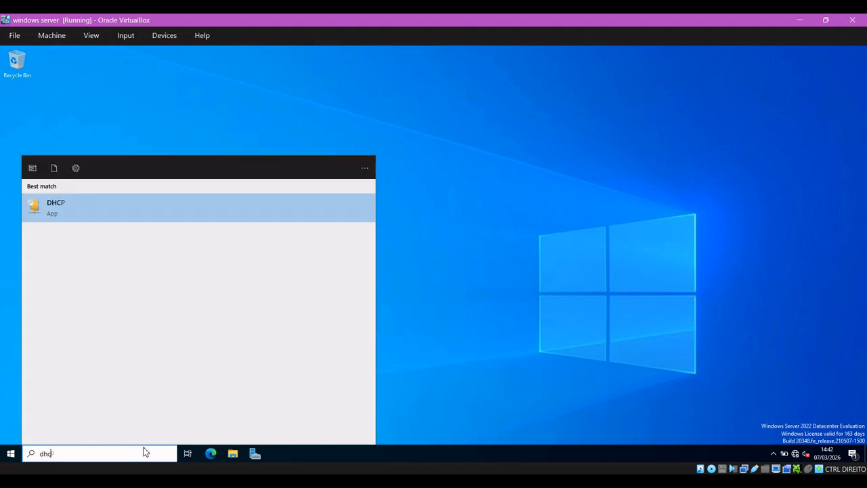
pyautogui.press('Return')
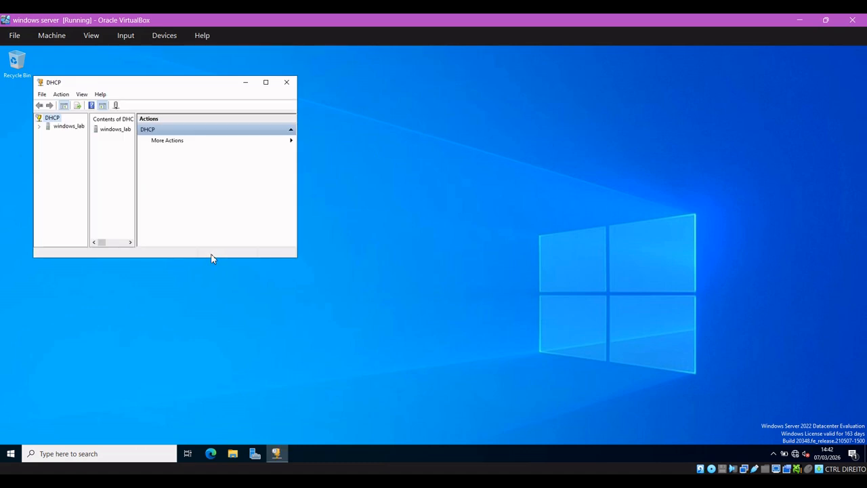
pyautogui.click(266, 82)
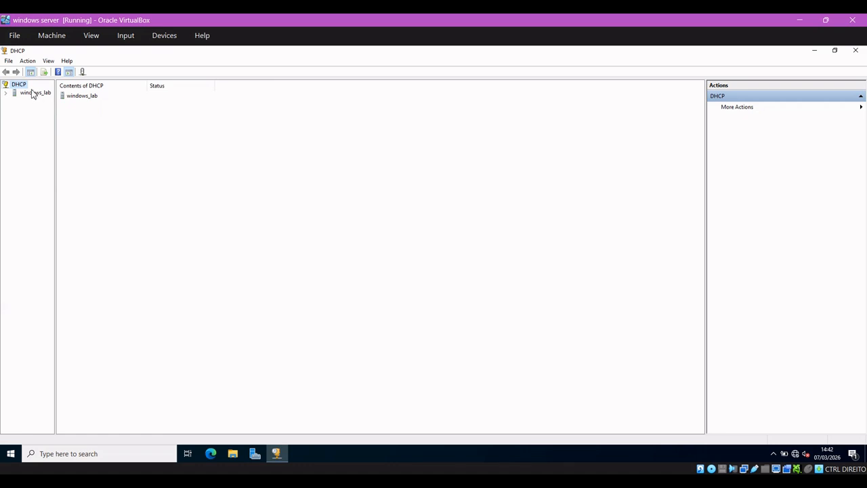
# Step: Expand the windows_lab server and its IPv4 node, and widen the console tree to fit the names
pyautogui.rightClick(31, 95)
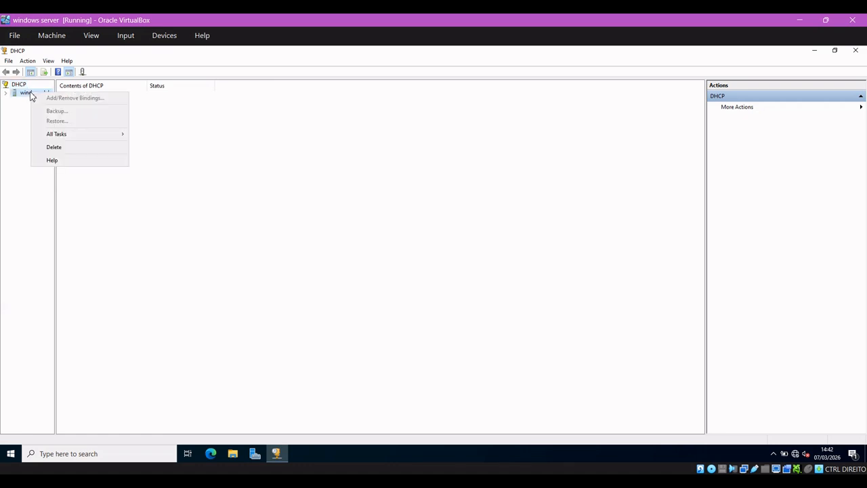
pyautogui.click(30, 96)
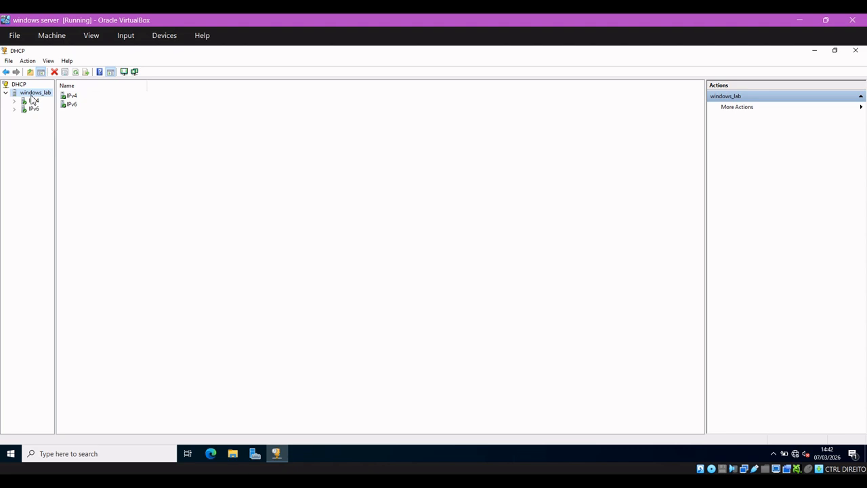
pyautogui.doubleClick(33, 100)
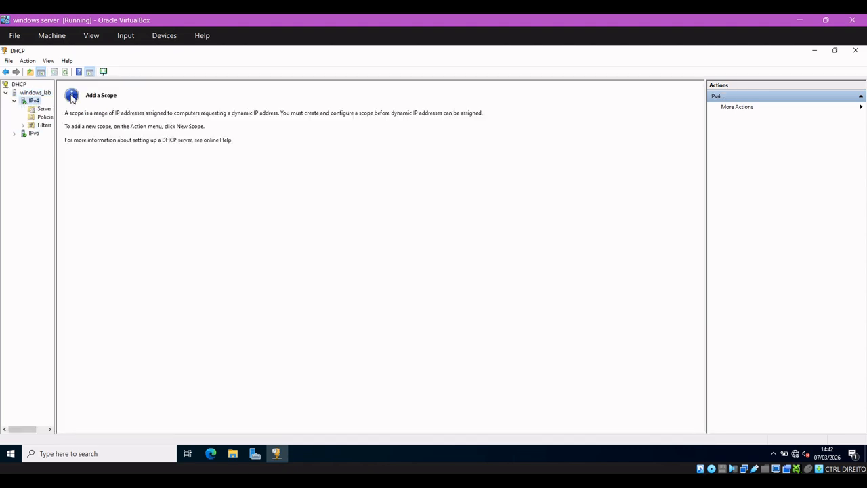
pyautogui.moveTo(56, 102); pyautogui.dragTo(86, 102)
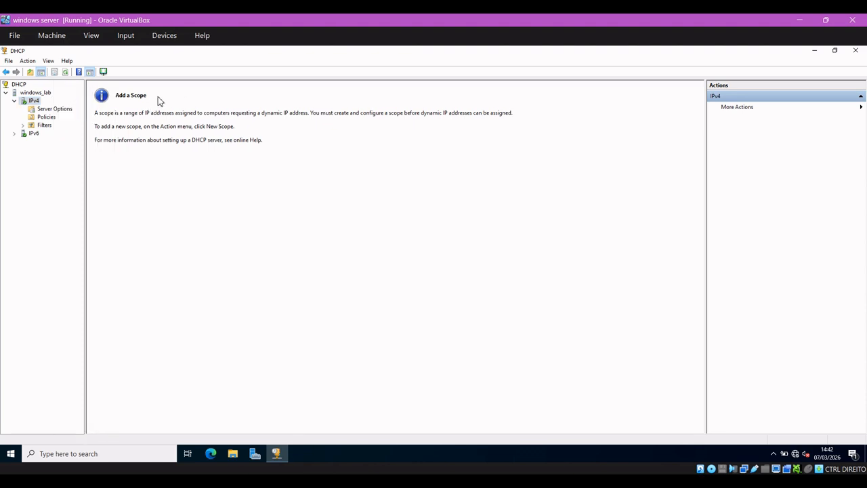
# Step: Start the New Scope Wizard for IPv4 and continue to the scope name page
pyautogui.click(27, 61)
pyautogui.moveTo(9, 61)
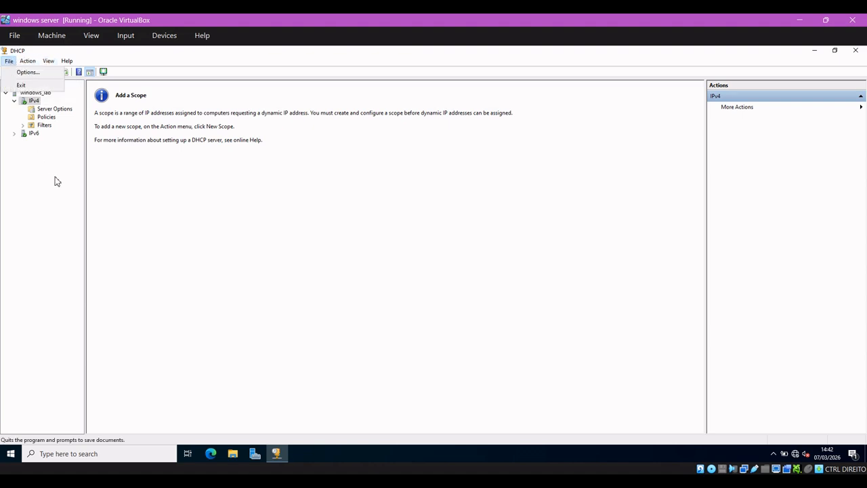
pyautogui.rightClick(33, 100)
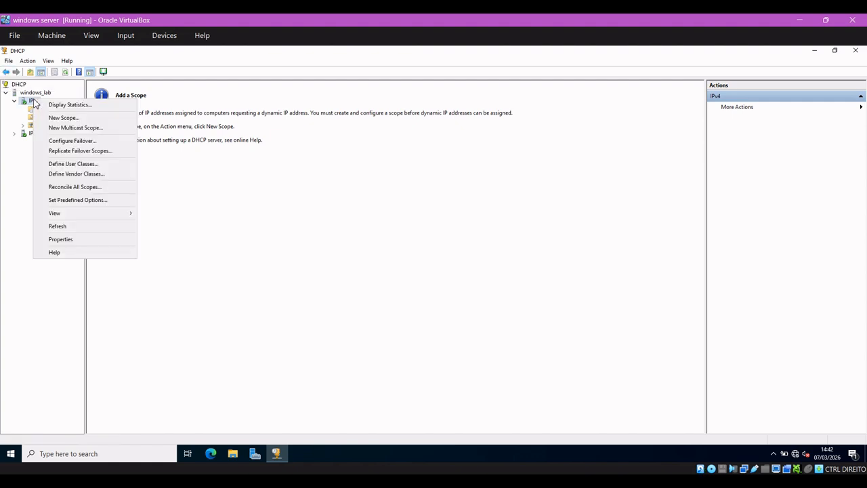
pyautogui.click(55, 119)
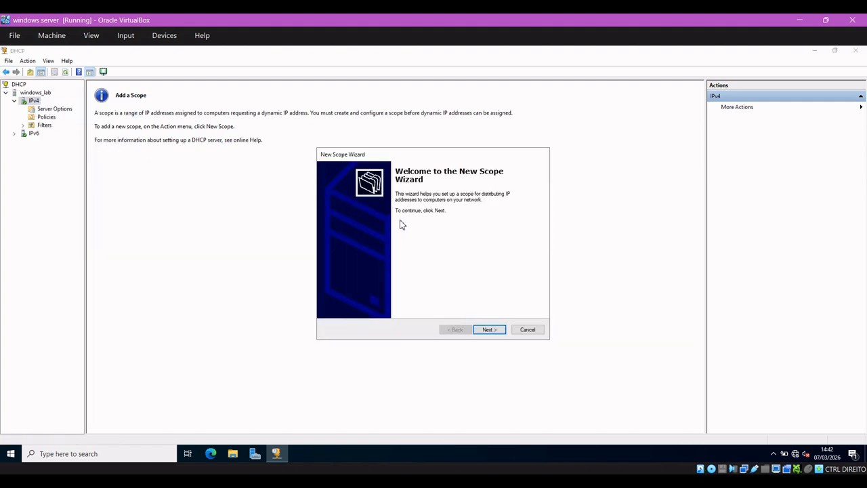
pyautogui.click(488, 329)
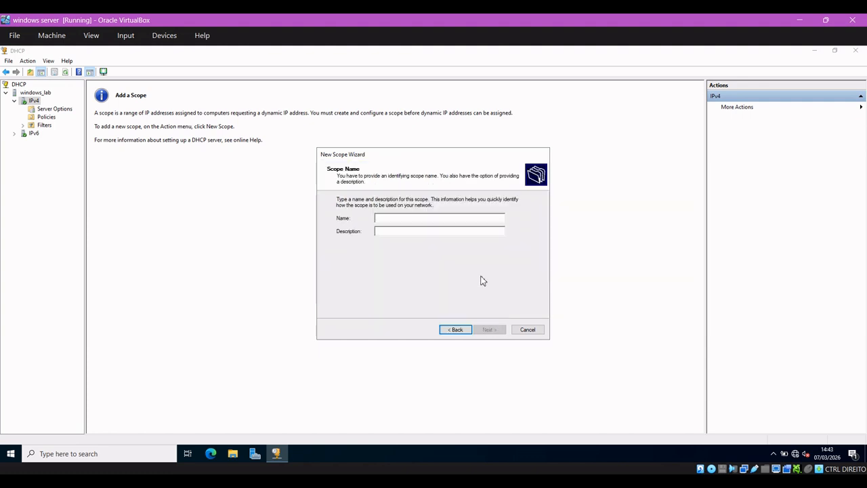
# Step: Name the new scope Lab_Network, give it the description "Learning DHCP" and continue to the address range
pyautogui.write('Lab')
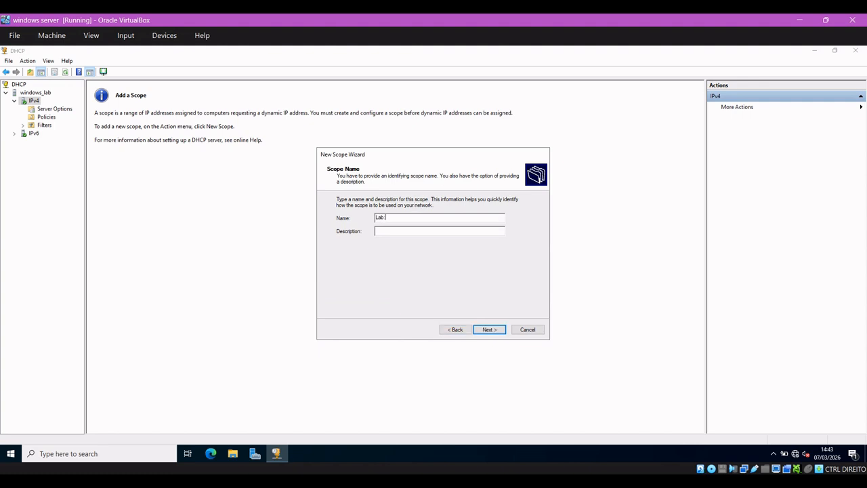
pyautogui.write('Network')
pyautogui.click(425, 233)
pyautogui.write('LEarning')
pyautogui.press('BackSpace')
pyautogui.press('BackSpace')
pyautogui.press('BackSpace')
pyautogui.press('BackSpace')
pyautogui.press('BackSpace')
pyautogui.press('BackSpace')
pyautogui.press('BackSpace')
pyautogui.press('BackSpace')
pyautogui.write('earning DHCP')
pyautogui.click(499, 329)
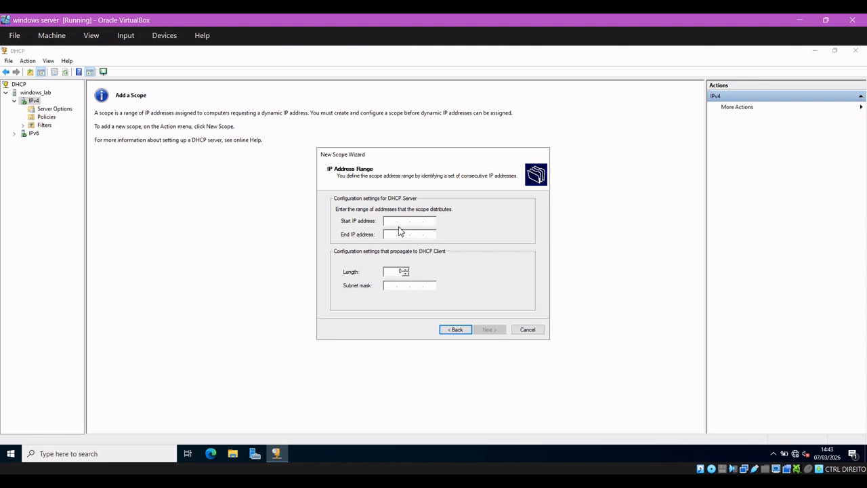
# Step: Define the scope's address range from 192.168.50.15 to 192.168.50.20 and continue to the exclusions page
pyautogui.write('192.168.50.')
pyautogui.write('15')
pyautogui.click(388, 235)
pyautogui.write('192.168.')
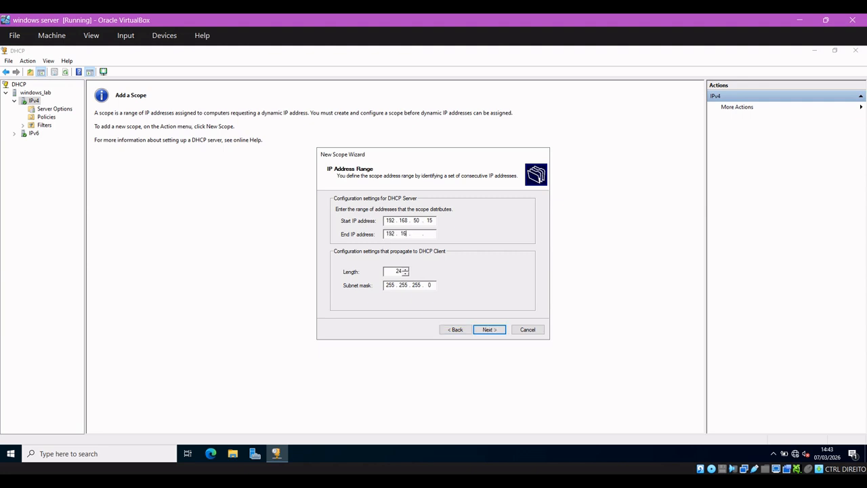
pyautogui.write('50.20')
pyautogui.click(491, 330)
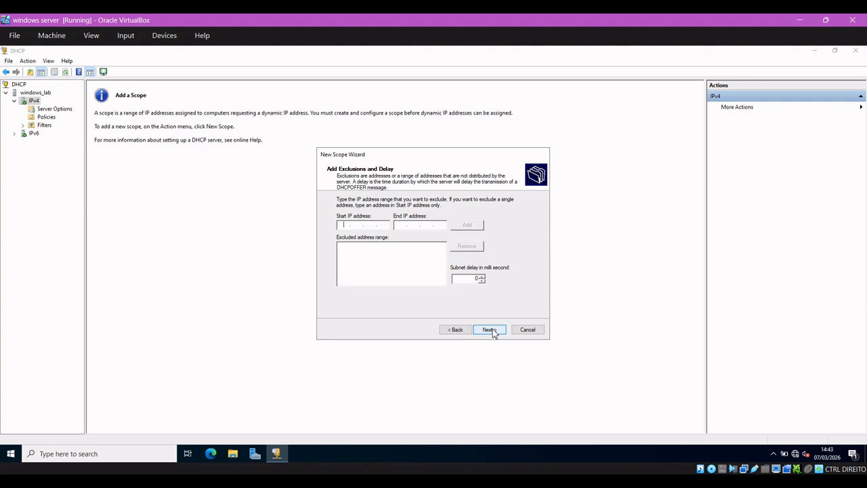
# Step: Accept no exclusions and the default lease duration, and choose to configure the DHCP options now
pyautogui.click(493, 331)
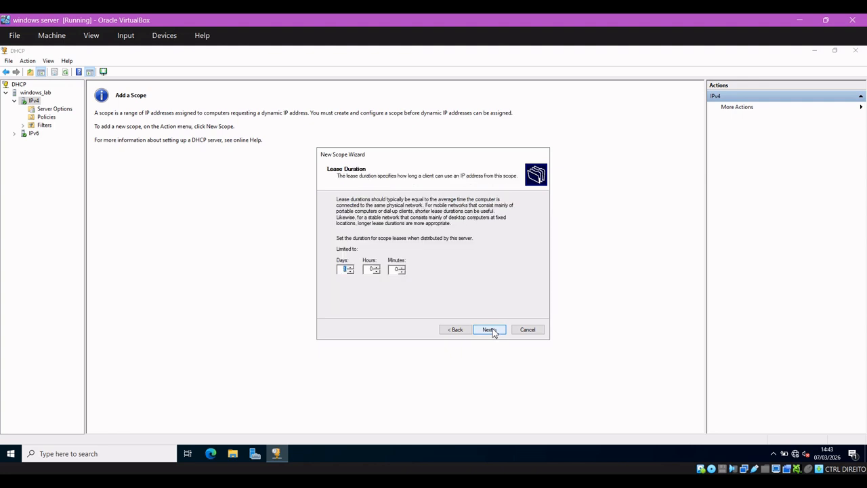
pyautogui.click(492, 331)
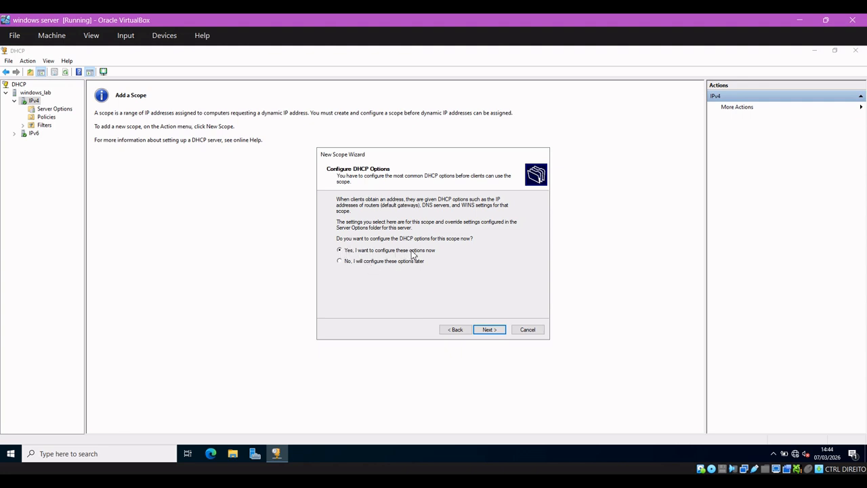
pyautogui.click(489, 329)
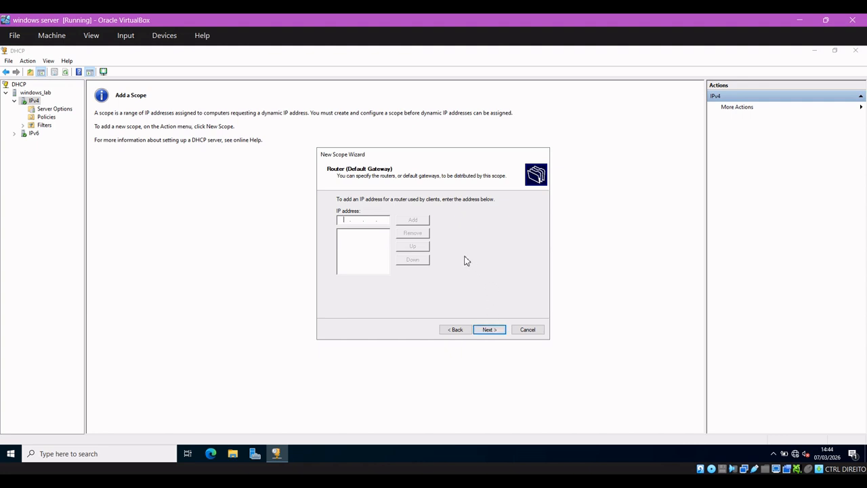
# Step: Add 192.168.50.1 as the scope's default gateway and continue to the DNS settings
pyautogui.write('192 . 168 . 50 . 1')
pyautogui.click(420, 219)
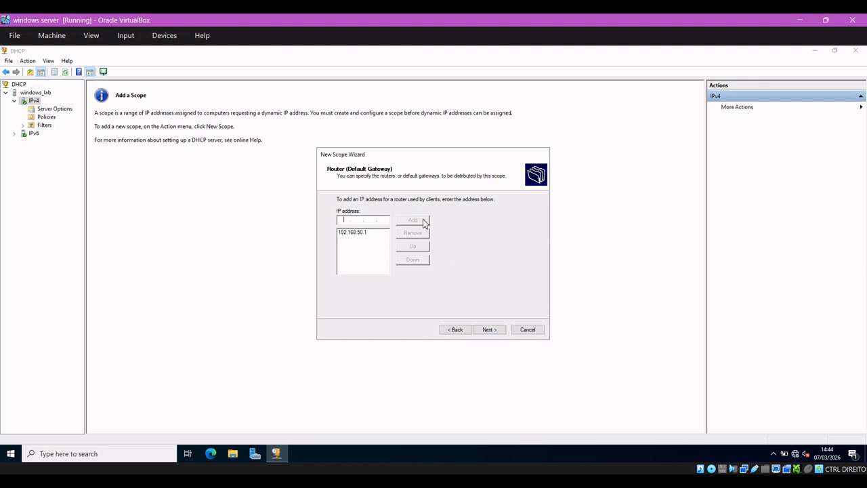
pyautogui.click(487, 330)
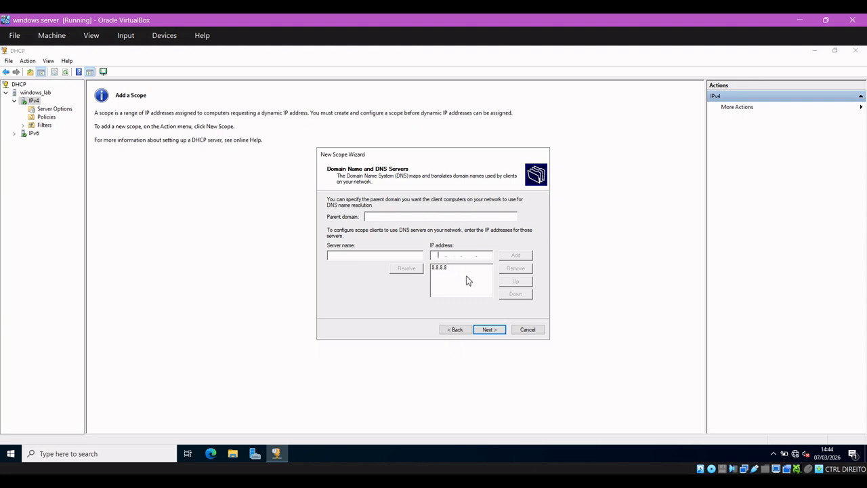
# Step: Keep 8.8.8.8 as the DNS server, skip WINS servers, and finish the wizard with the scope activated
pyautogui.click(485, 332)
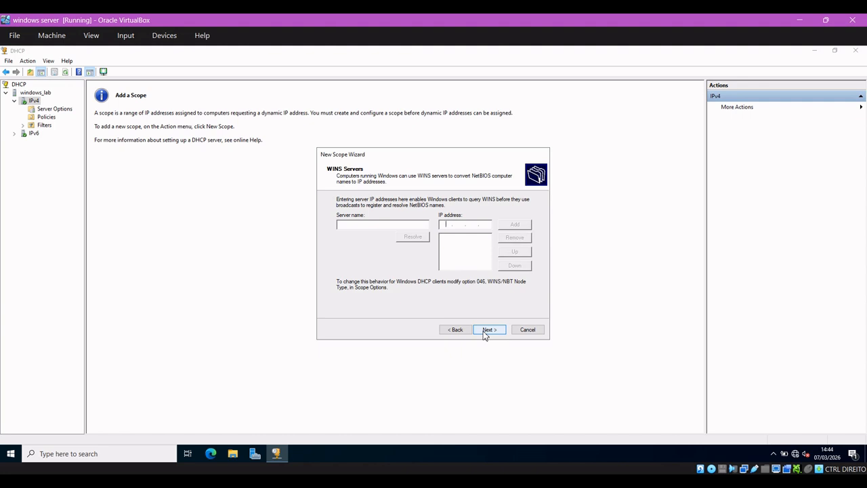
pyautogui.click(485, 332)
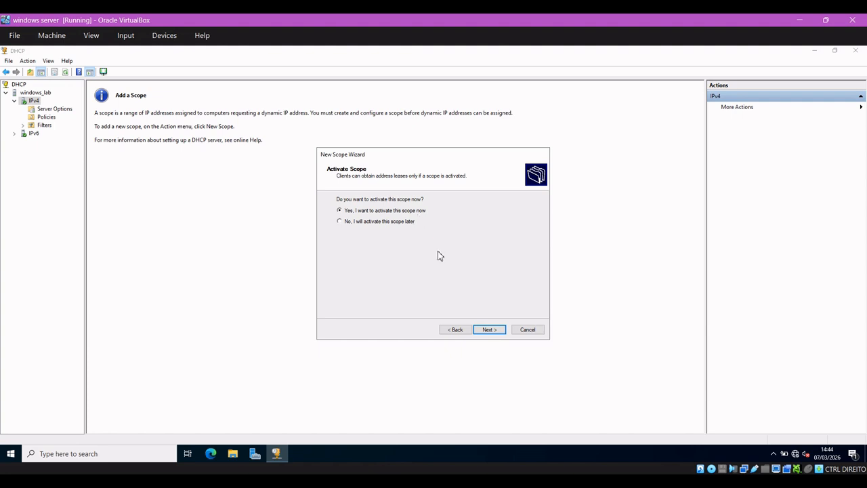
pyautogui.click(485, 332)
pyautogui.click(485, 332)
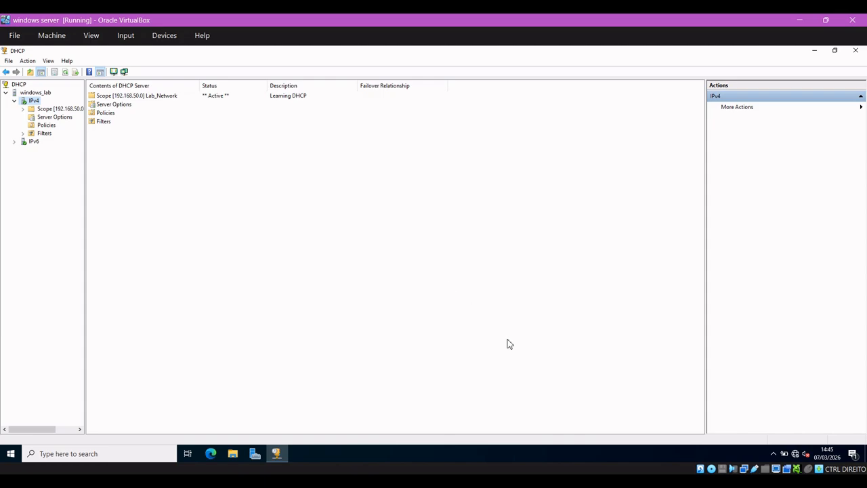
# Step: Switch to the Kali Linux virtual machine and run ip -c a in a terminal to check eth0's IPv4 address
pyautogui.hotkey('alt', 'Tab')
pyautogui.click(168, 99)
pyautogui.click(146, 60)
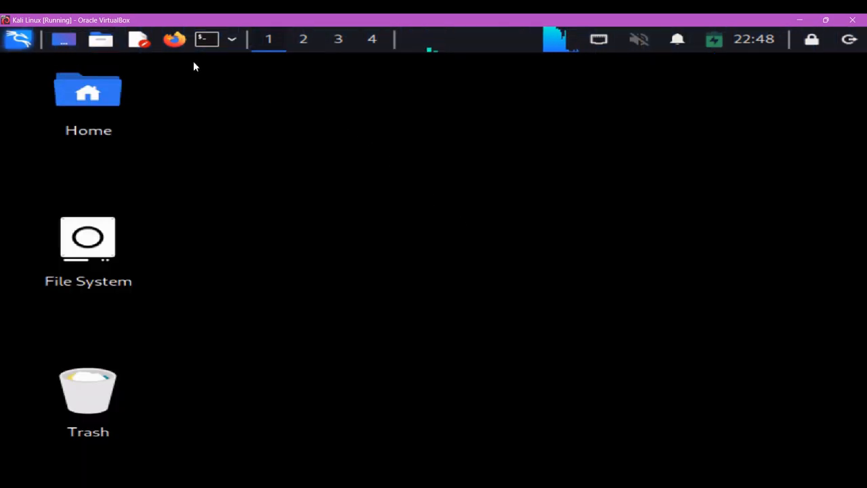
pyautogui.click(208, 41)
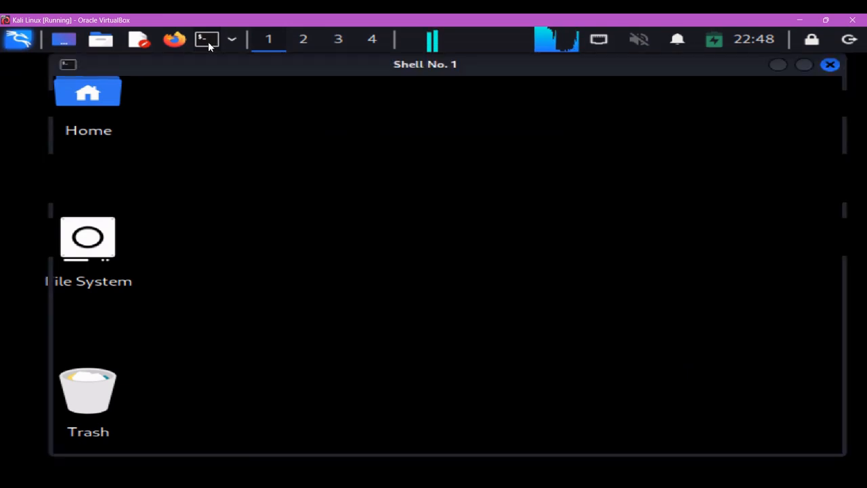
pyautogui.write('ip -c a')
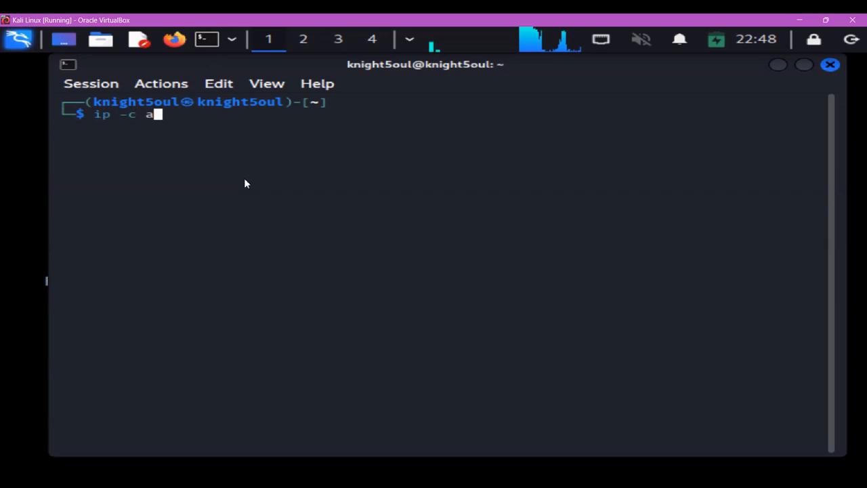
pyautogui.press('Return')
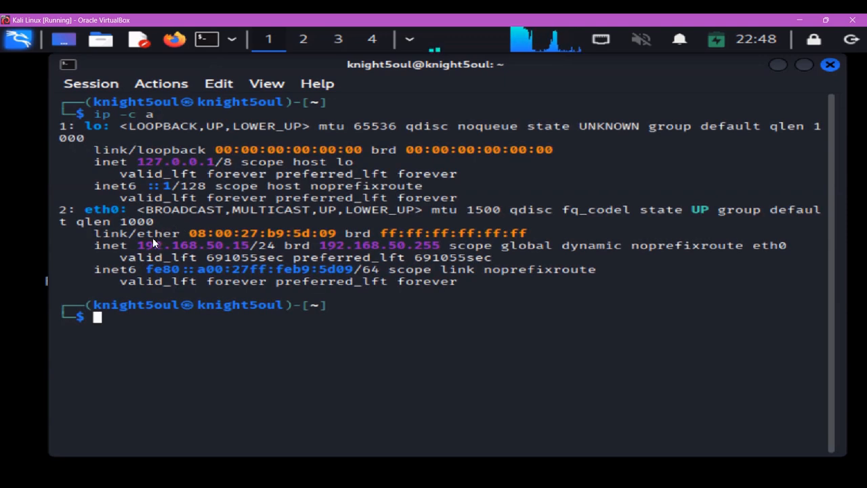
pyautogui.moveTo(137, 245); pyautogui.dragTo(248, 249)
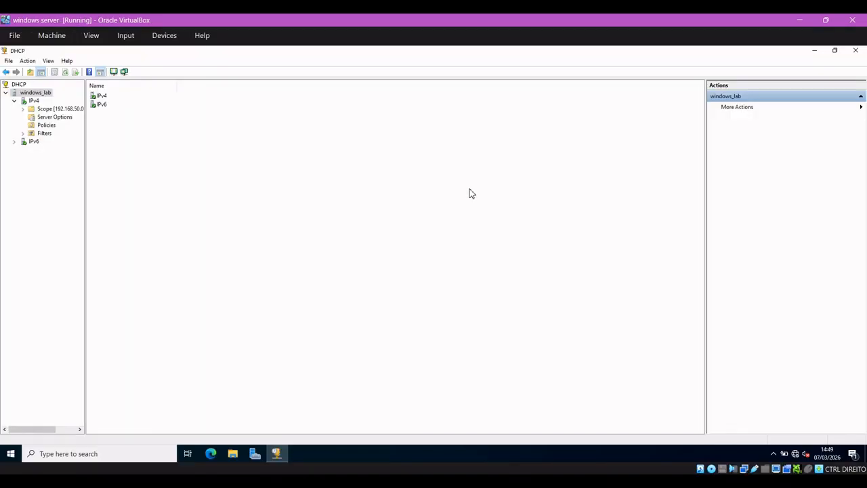
# Step: In the Windows server's DHCP console, refresh the server and examine the client entry in the Lab_Network scope's address leases
pyautogui.click(65, 72)
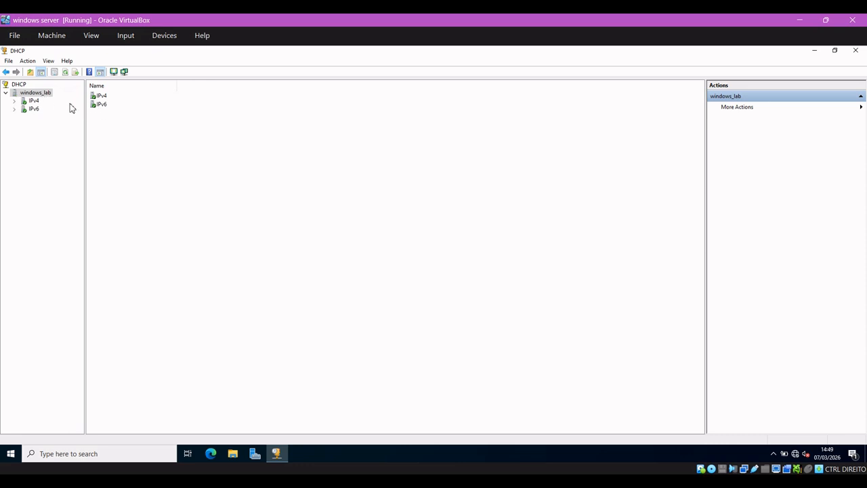
pyautogui.click(37, 103)
pyautogui.doubleClick(36, 102)
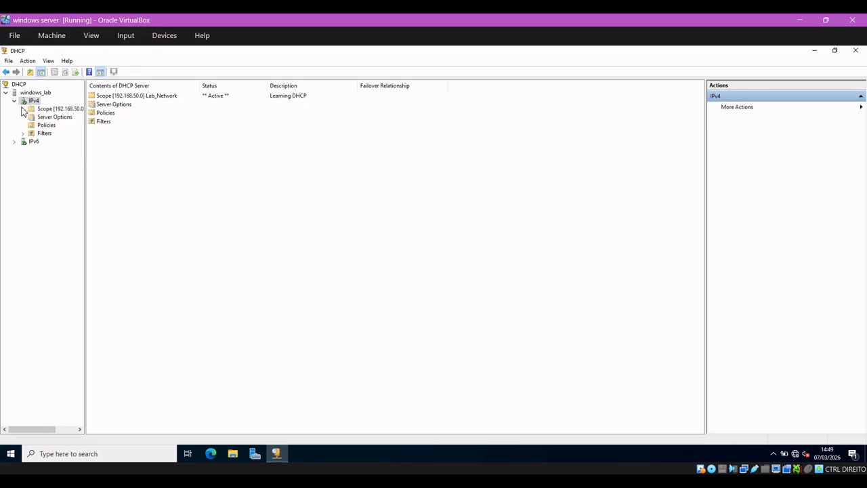
pyautogui.click(23, 109)
pyautogui.click(65, 126)
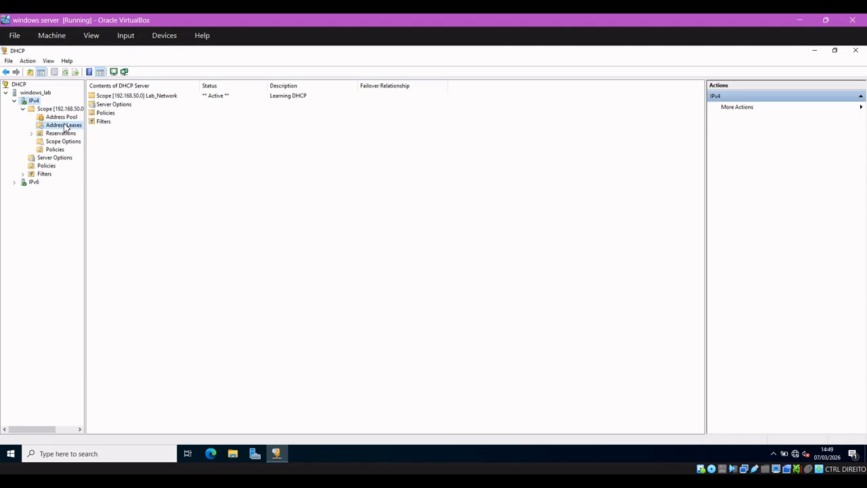
pyautogui.click(172, 98)
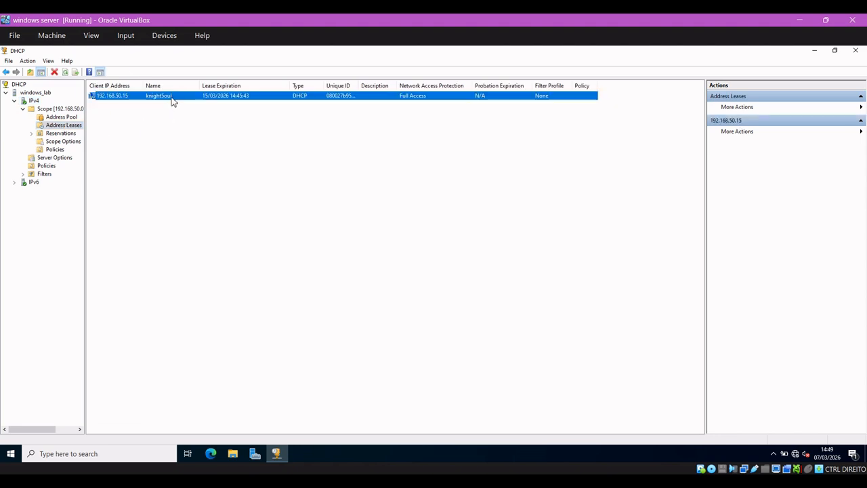